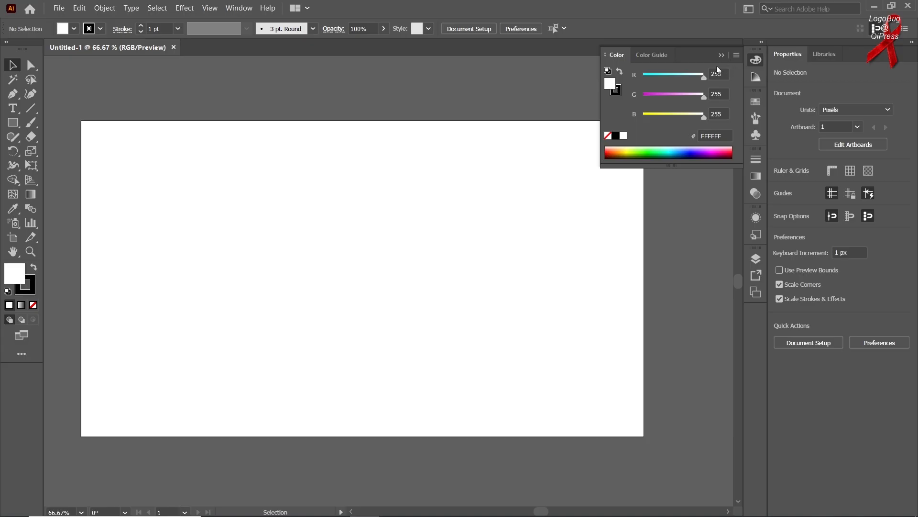
Step: Look through the Color, Color Guide, Swatches, Brushes and Symbols panels
left_click(752, 79)
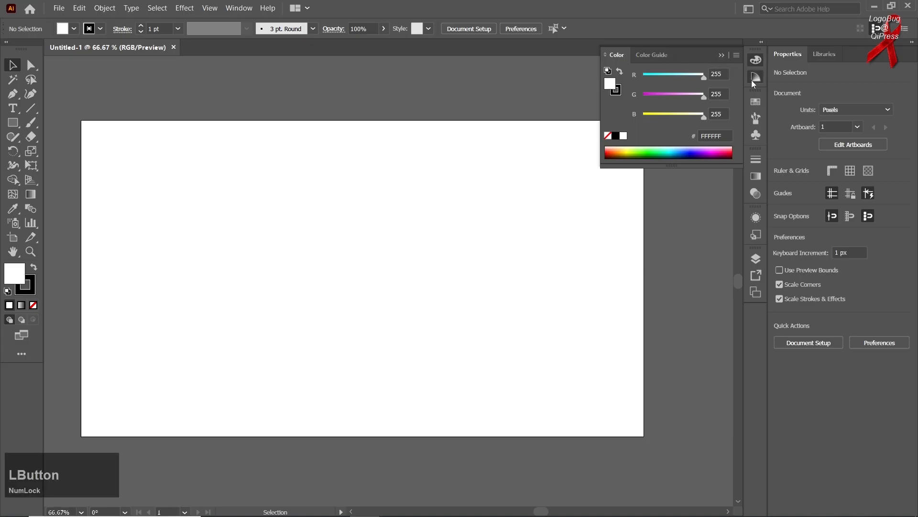
left_click(617, 56)
left_click(755, 103)
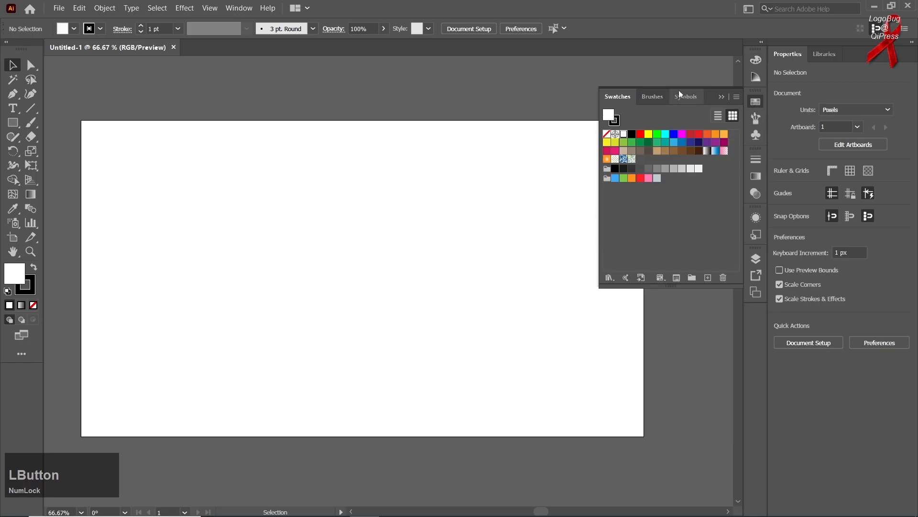
left_click(646, 97)
left_click(688, 96)
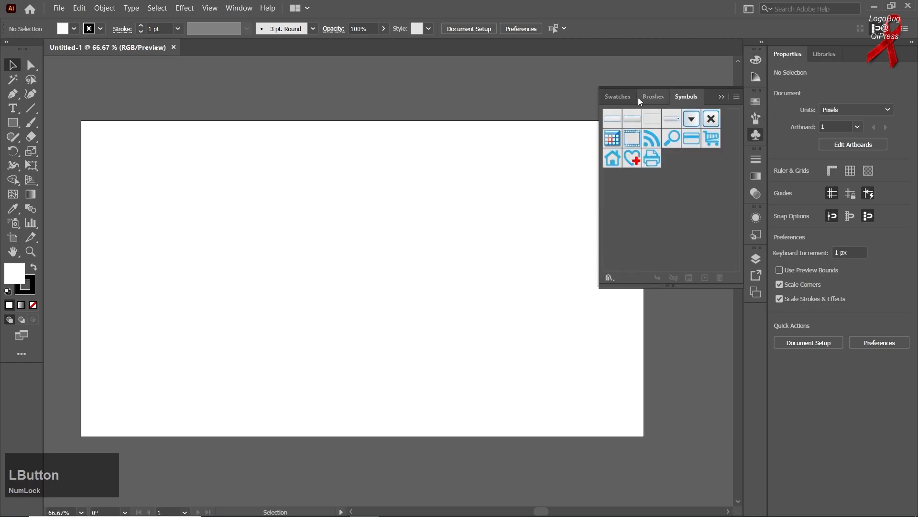
left_click(616, 100)
left_click(755, 119)
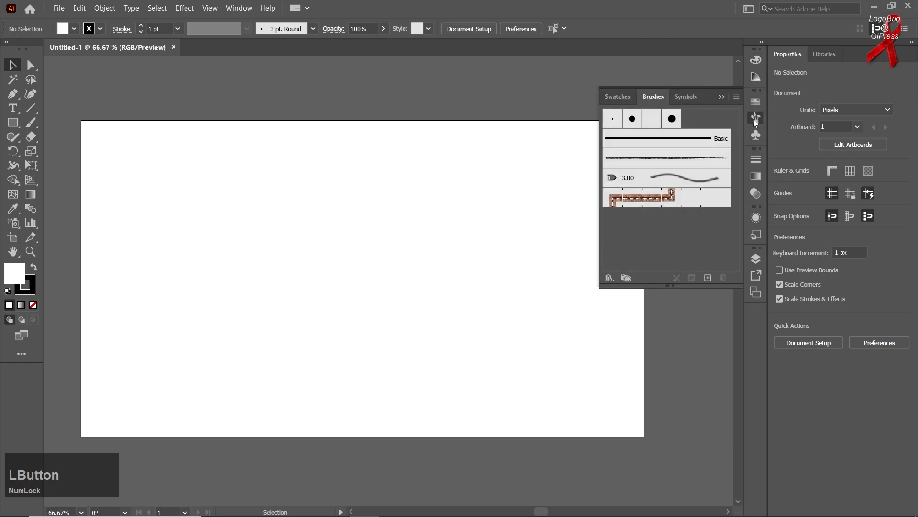
left_click(756, 135)
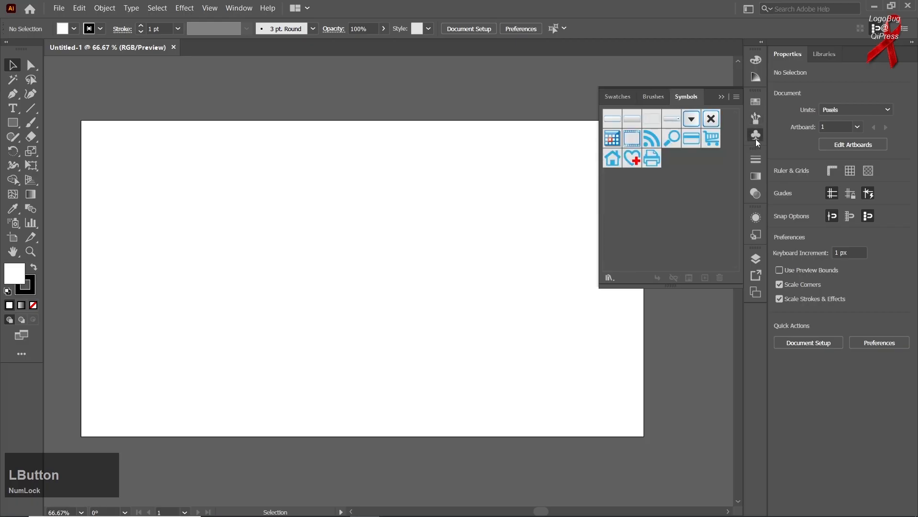
Step: Look through the Stroke, Appearance, Graphic Styles, Layers and Artboards panels, leaving the last one collapsed
left_click(757, 159)
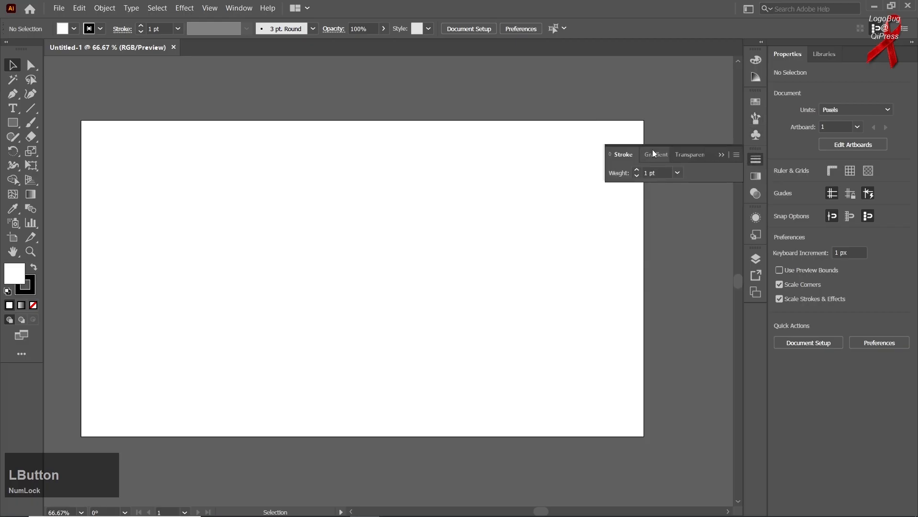
left_click(755, 221)
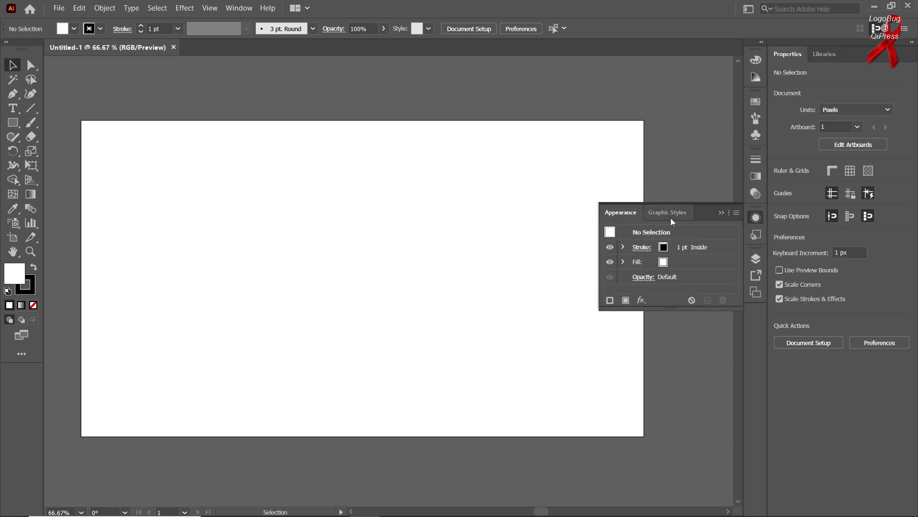
left_click(760, 239)
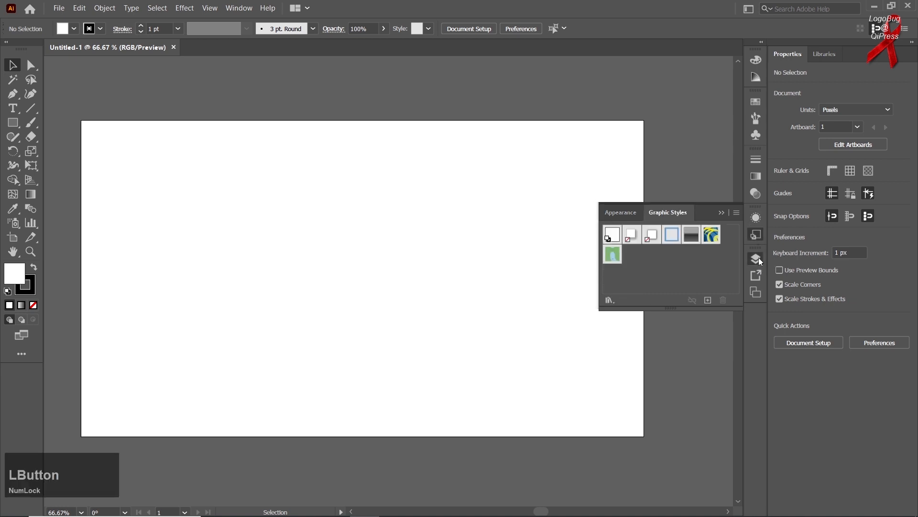
left_click(757, 257)
left_click(641, 251)
left_click(685, 223)
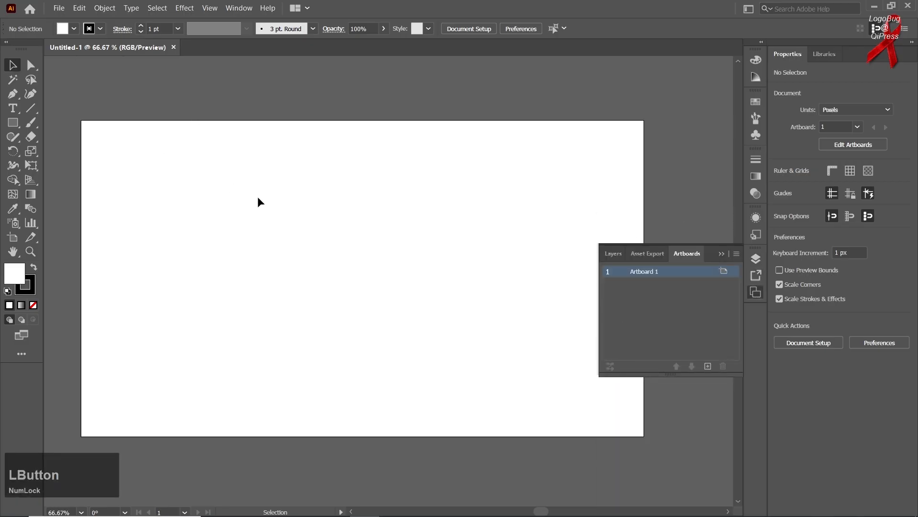
left_click(721, 254)
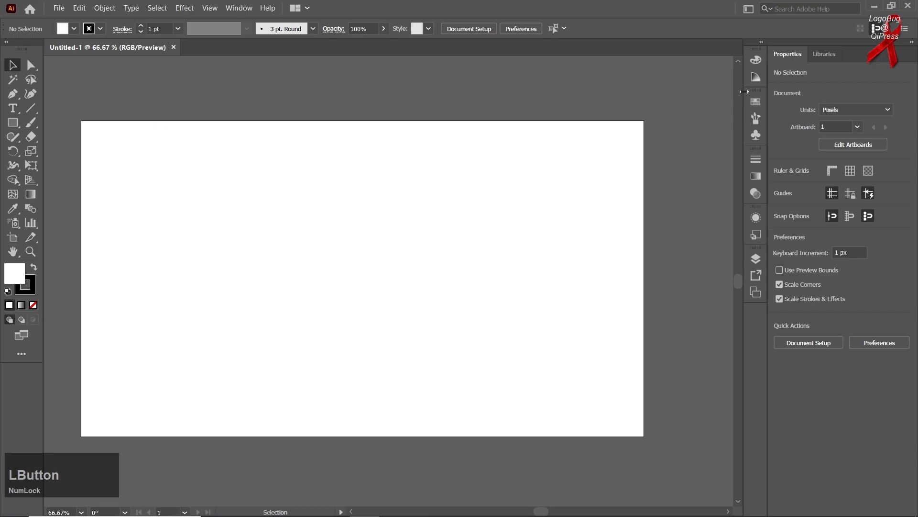
Step: Open the Color panel and undock it so that it floats over the canvas
left_click(756, 60)
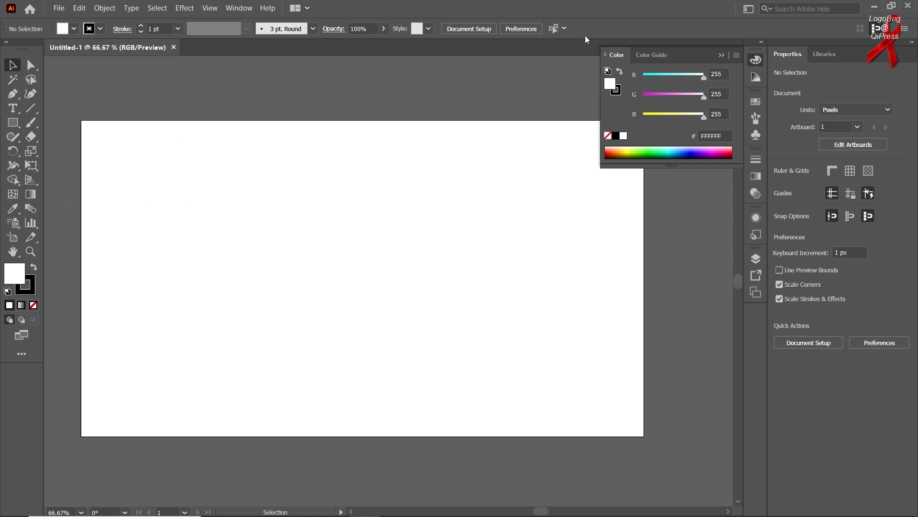
left_click_drag(691, 57, 654, 71)
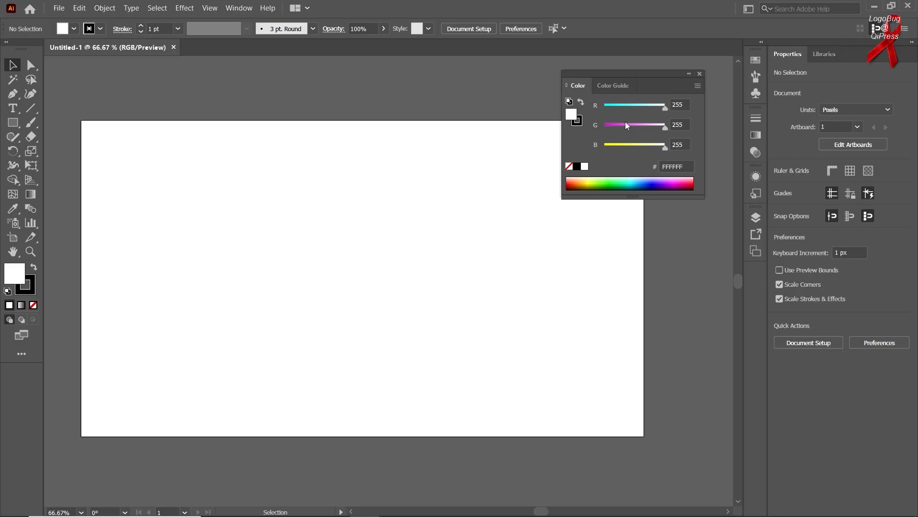
Step: Draw a square about 456 px wide from its centre, near the middle of the artboard, with the Rectangle tool
right_click(12, 127)
left_click(41, 125)
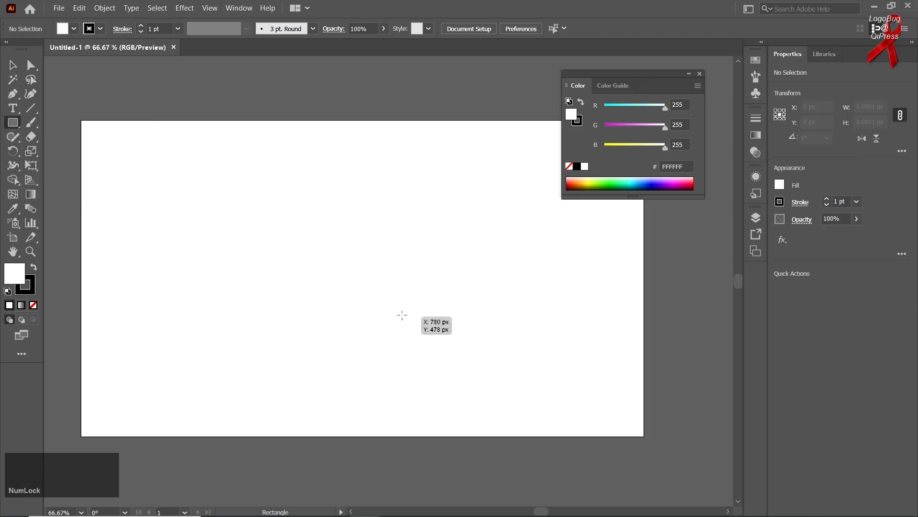
mouse_move(365, 283)
left_mouse_down()
mouse_move(397, 334)
mouse_move(459, 377)
left_mouse_up()
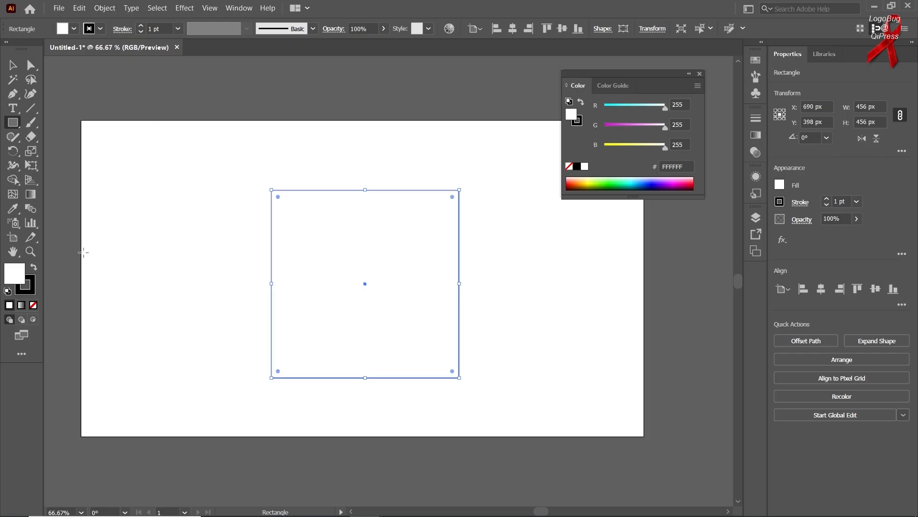
Step: Fill the square with dark red A00E0E using the Color Picker
double_click(13, 279)
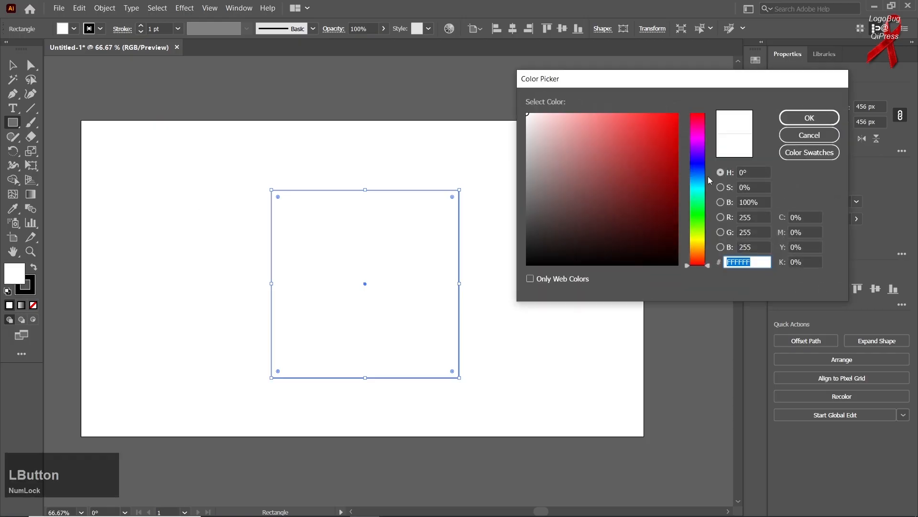
left_click(664, 154)
left_click(665, 169)
left_click(810, 118)
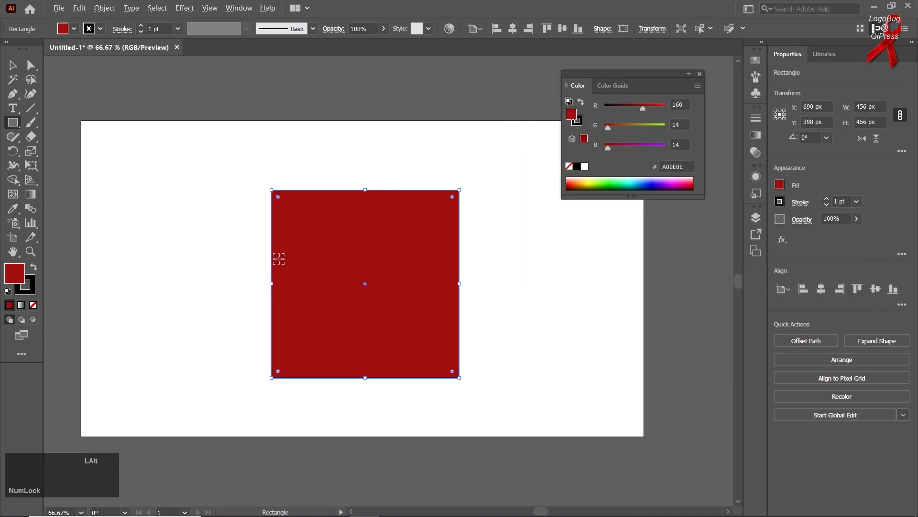
Step: Remove the square's black stroke and make the fill the active colour again
scroll(268, 260, "up", 6, "alt")
scroll(285, 267, "up", 5, "alt")
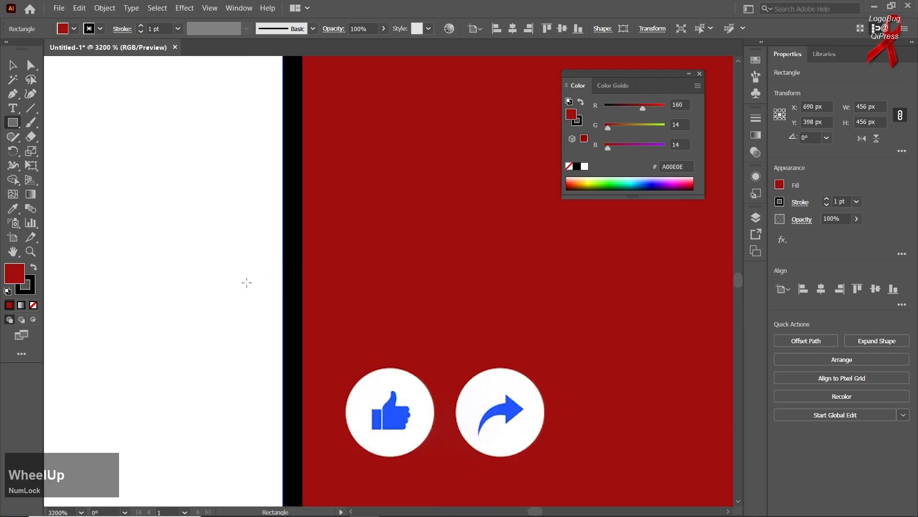
scroll(255, 292, "down", 5, "alt")
scroll(254, 292, "down", 5, "alt")
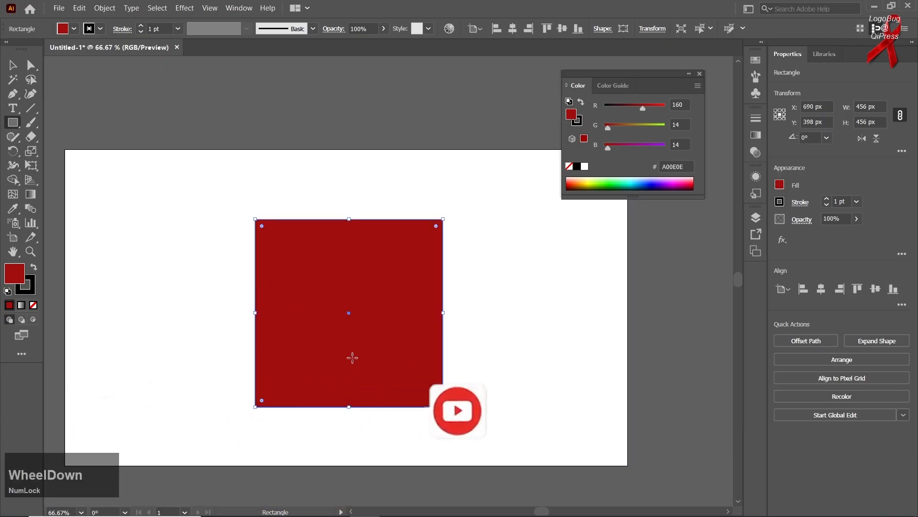
left_click_drag(352, 358, 338, 340)
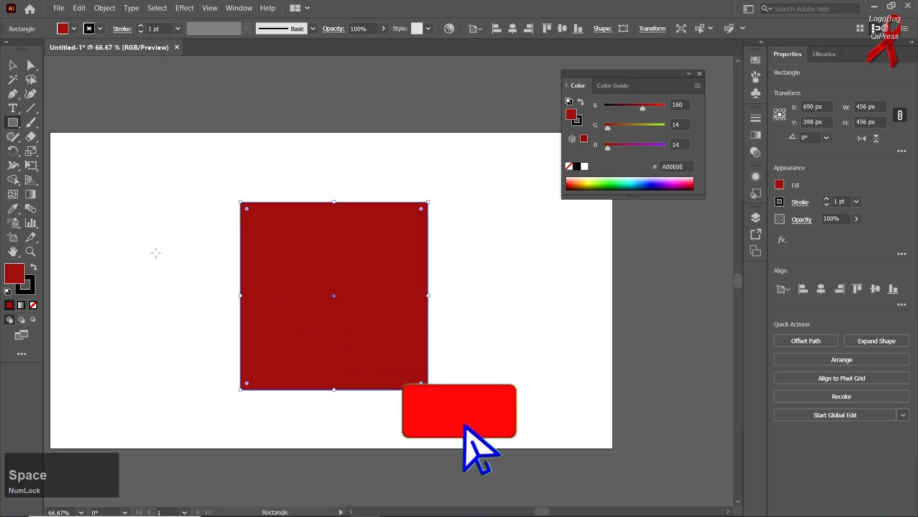
left_click(29, 292)
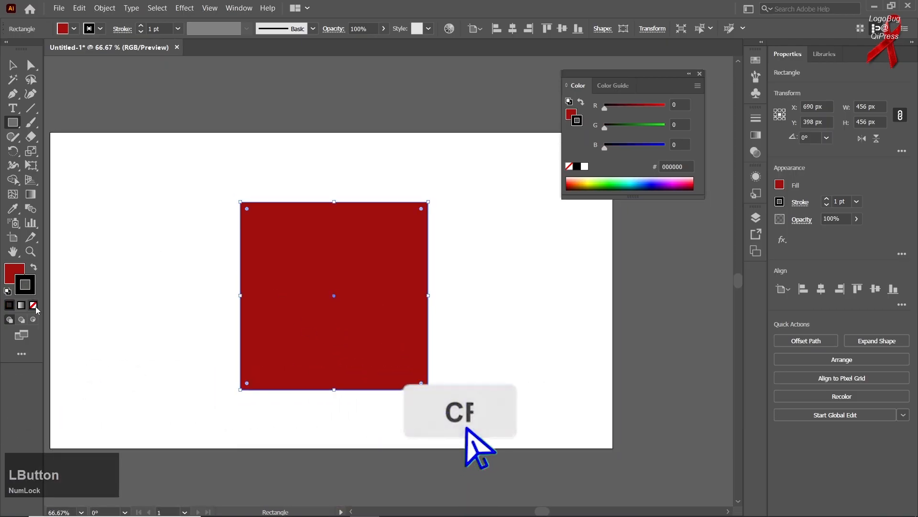
left_click(33, 304)
left_click(12, 275)
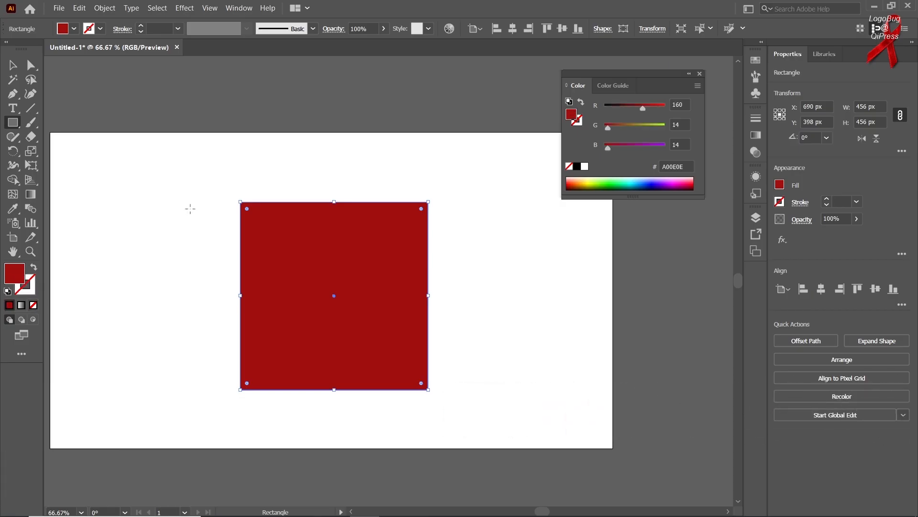
Step: Set the square's fill to black, try a red value of 180 with the RGB sliders, and return it to black
left_click(13, 65)
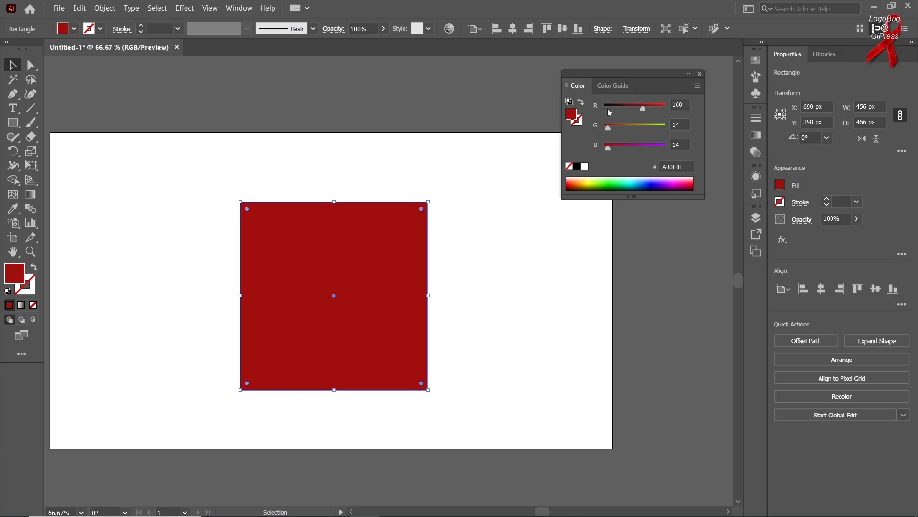
left_click(639, 109)
left_click_drag(639, 109, 638, 109)
left_click(577, 168)
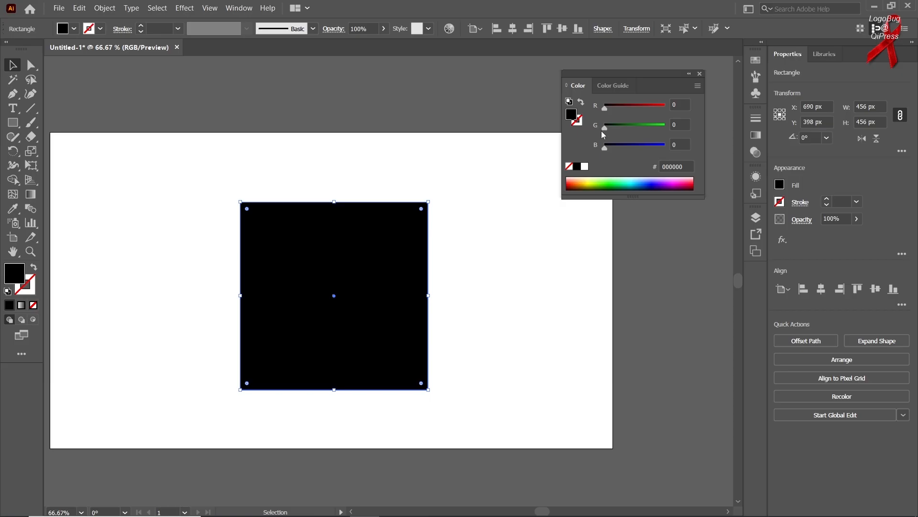
left_click_drag(605, 109, 648, 108)
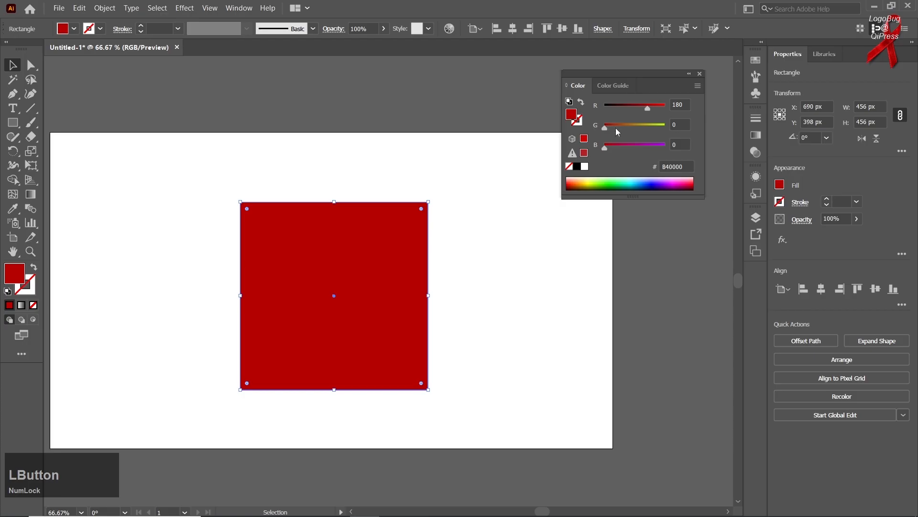
left_click_drag(642, 107, 603, 150)
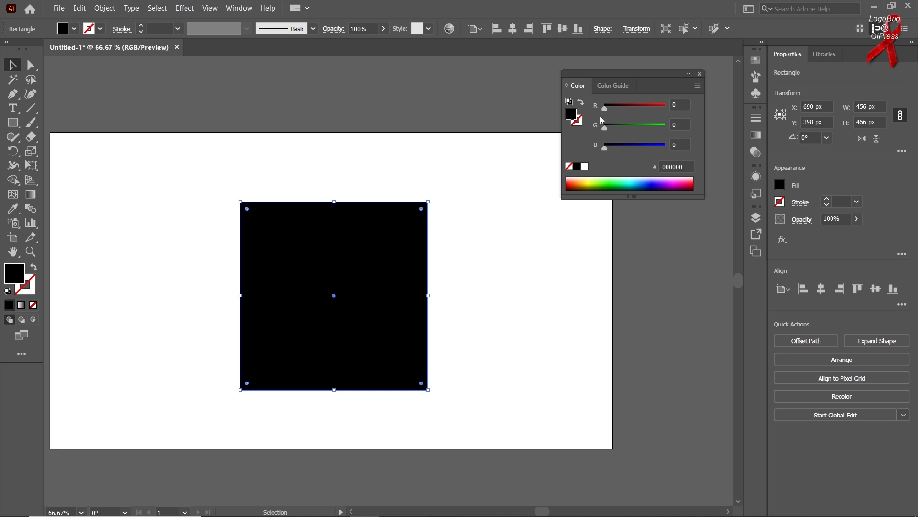
Step: Hide the Color panel's options and fill the square with mid grey 999999 in Grayscale mode
left_click(698, 86)
left_click(723, 89)
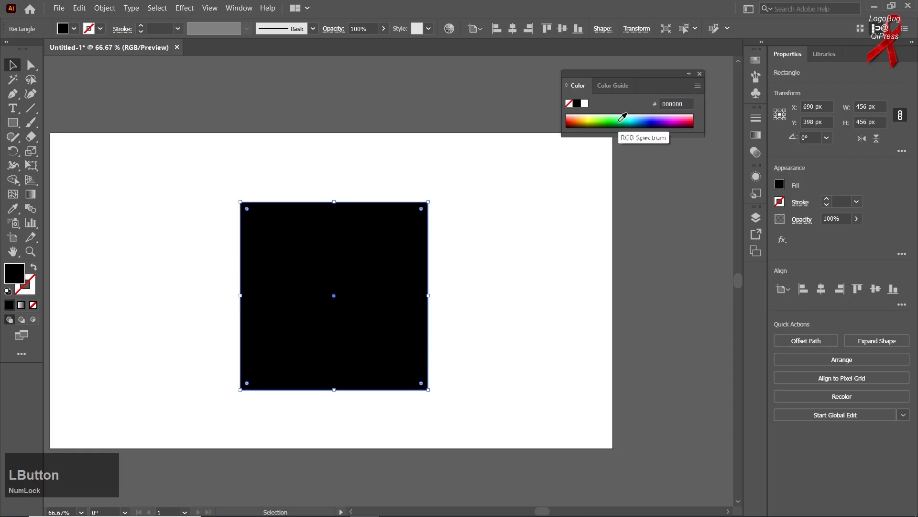
left_click(701, 89)
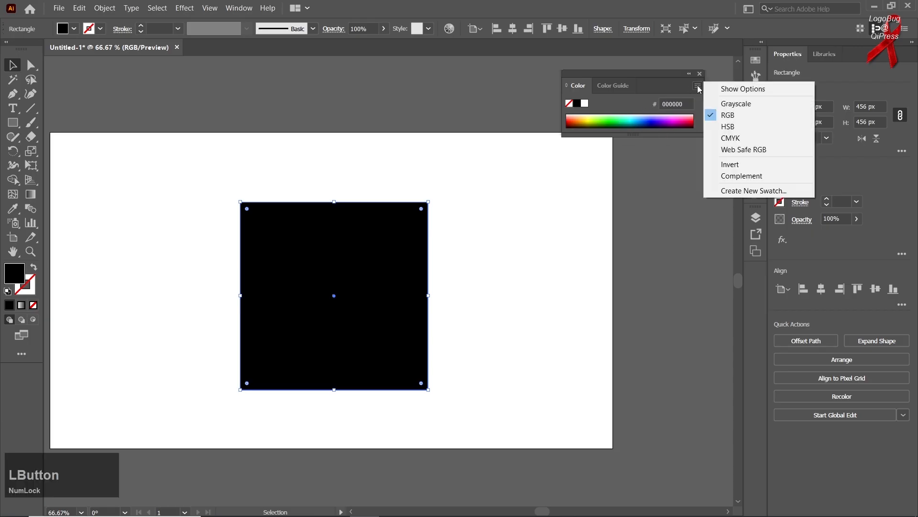
left_click(731, 105)
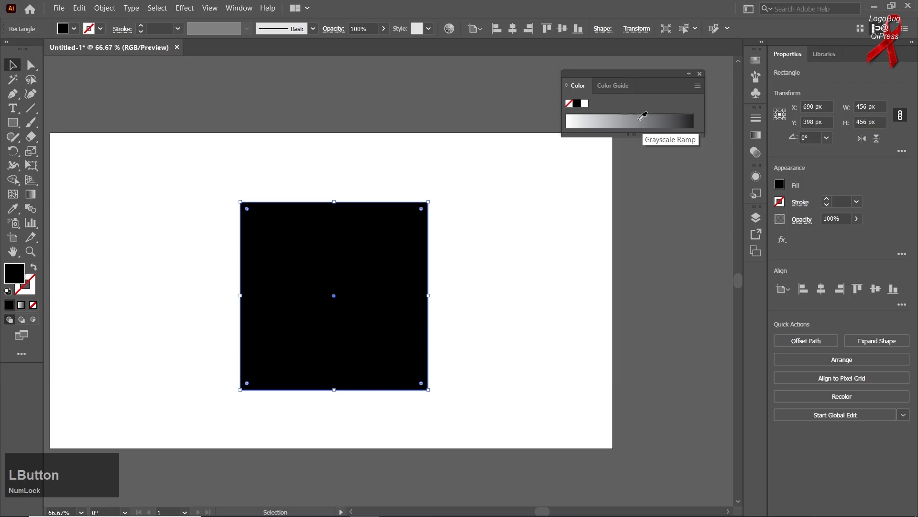
left_click(619, 119)
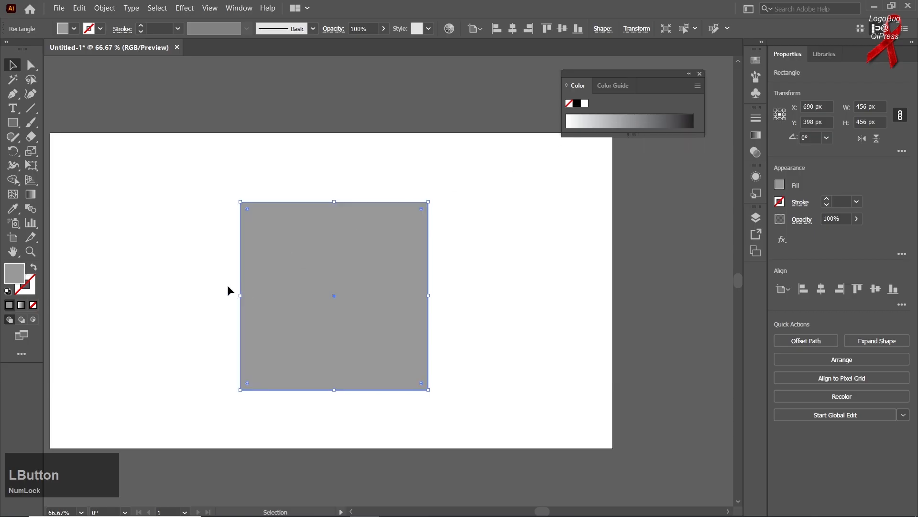
Step: Switch the Color panel back to RGB mode and show its options
left_click(698, 86)
left_click(728, 117)
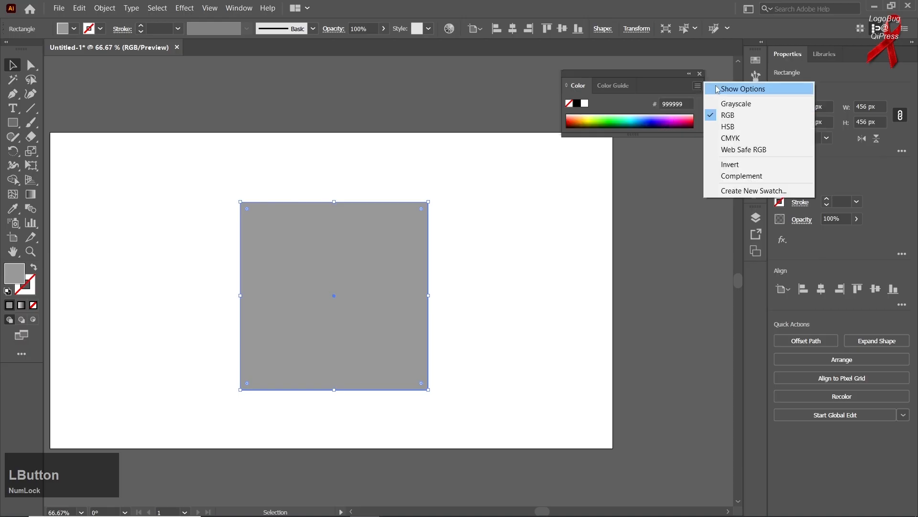
left_click(727, 88)
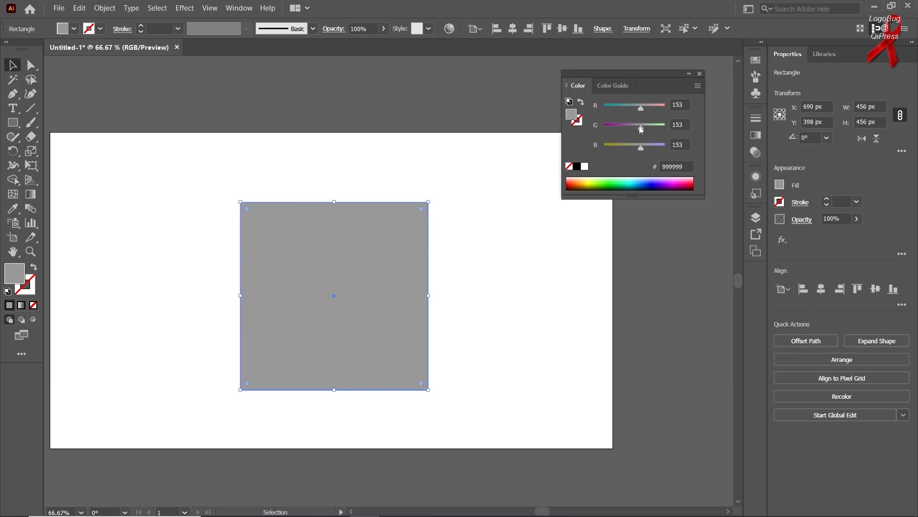
Step: Reset the square's fill to black and raise its green value to 120 for a dark green 007800
left_click(577, 166)
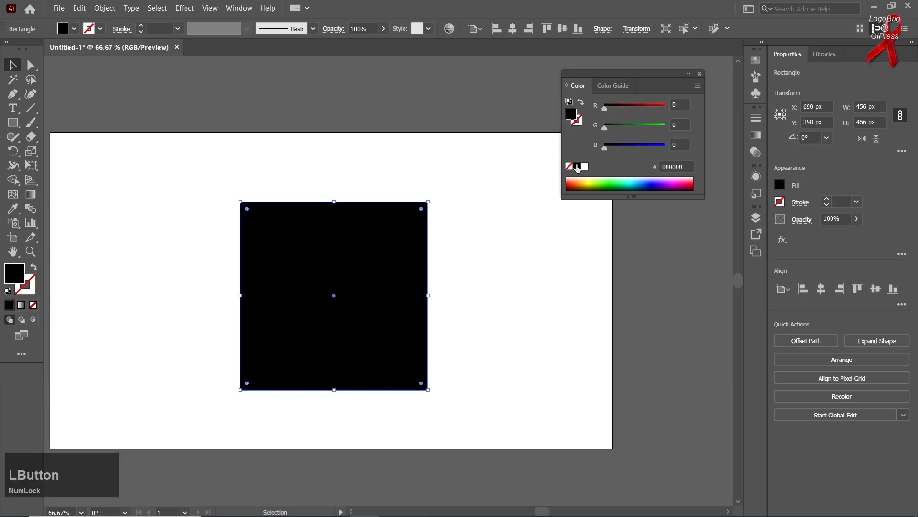
mouse_move(624, 128)
left_mouse_down()
mouse_move(647, 127)
mouse_move(633, 128)
left_mouse_up()
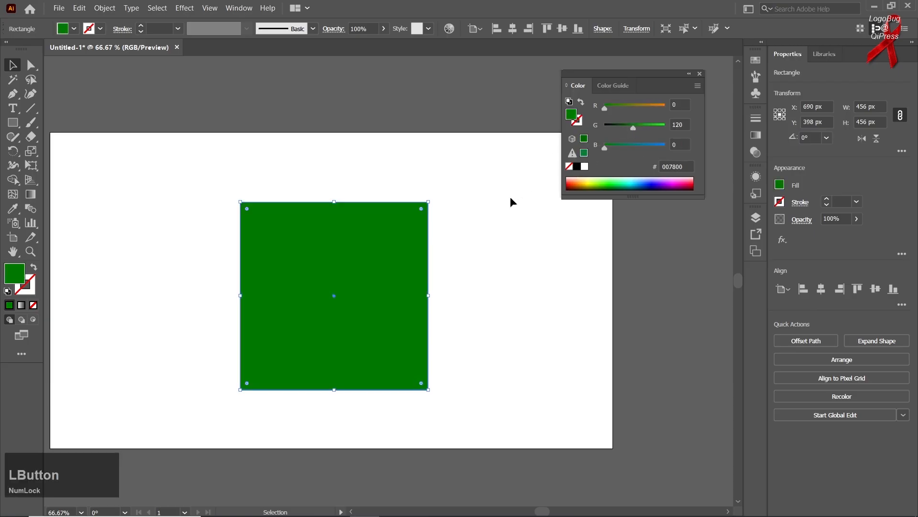
Step: Bring up the Color Picker for the square's fill, try several hues, and choose the crimson C1083D
double_click(10, 276)
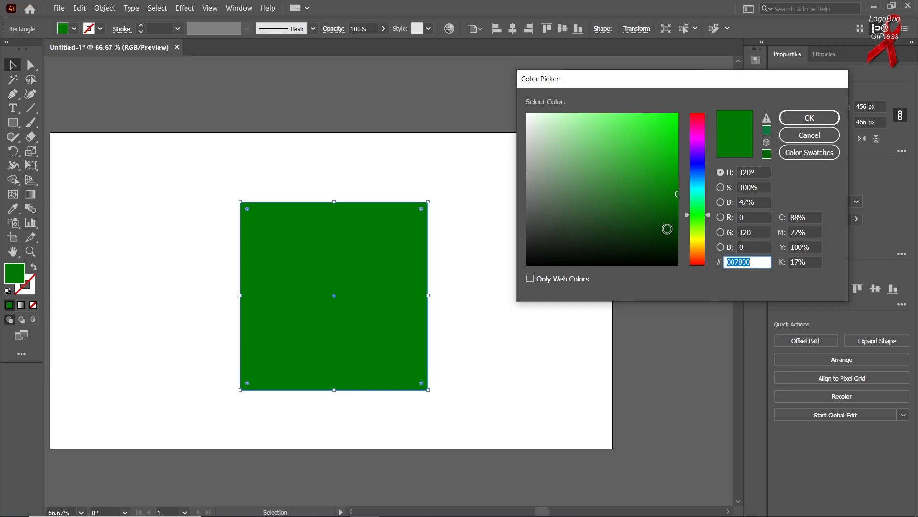
left_click_drag(709, 215, 718, 135)
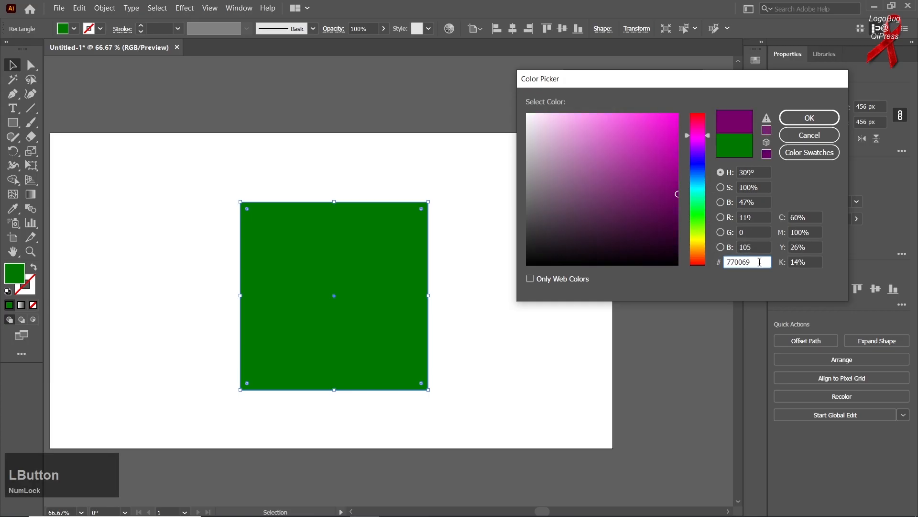
left_click_drag(709, 137, 709, 161)
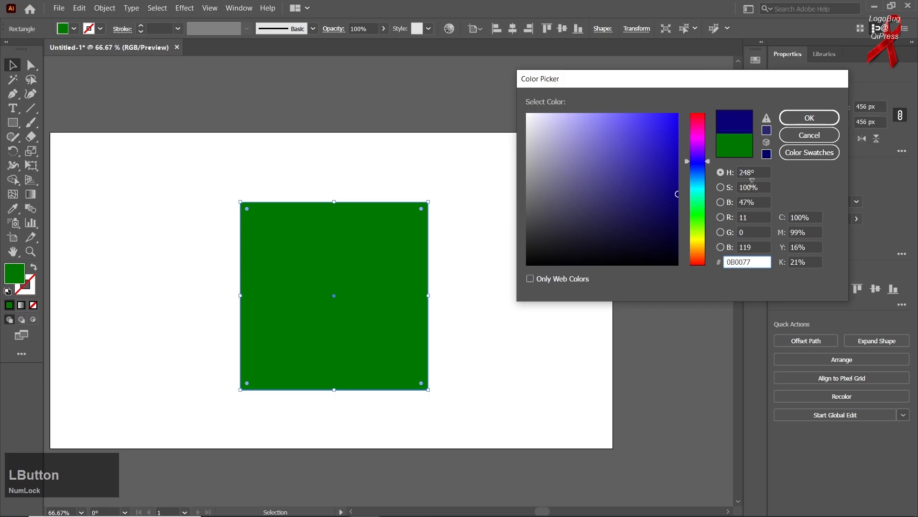
left_click_drag(709, 163, 712, 176)
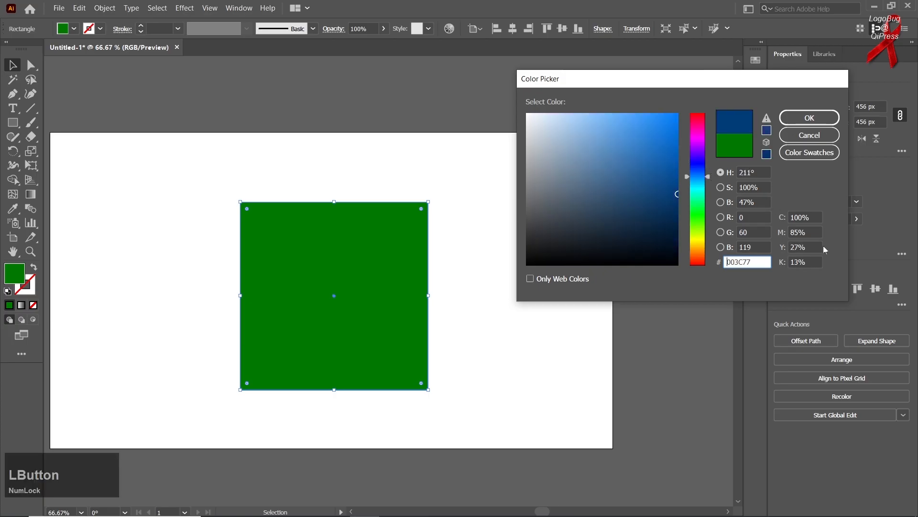
left_click_drag(710, 177, 711, 185)
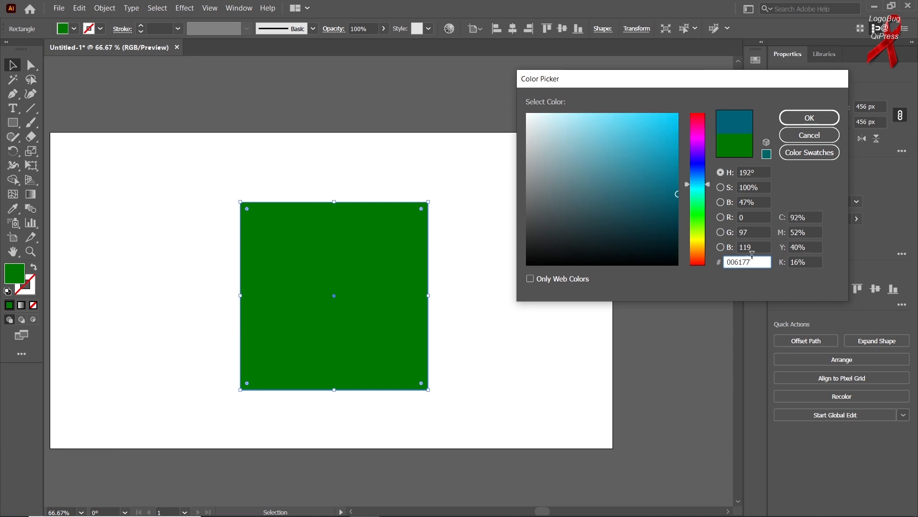
left_click_drag(708, 186, 706, 120)
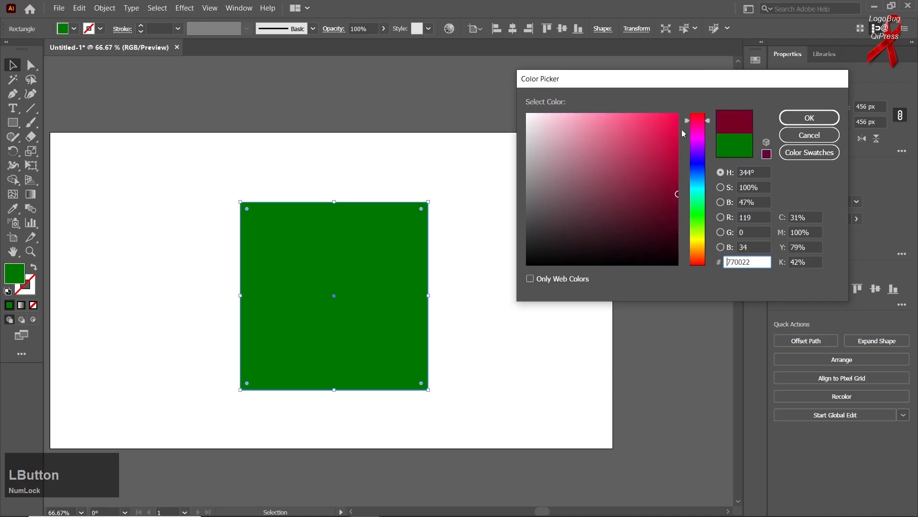
left_click_drag(677, 192, 673, 148)
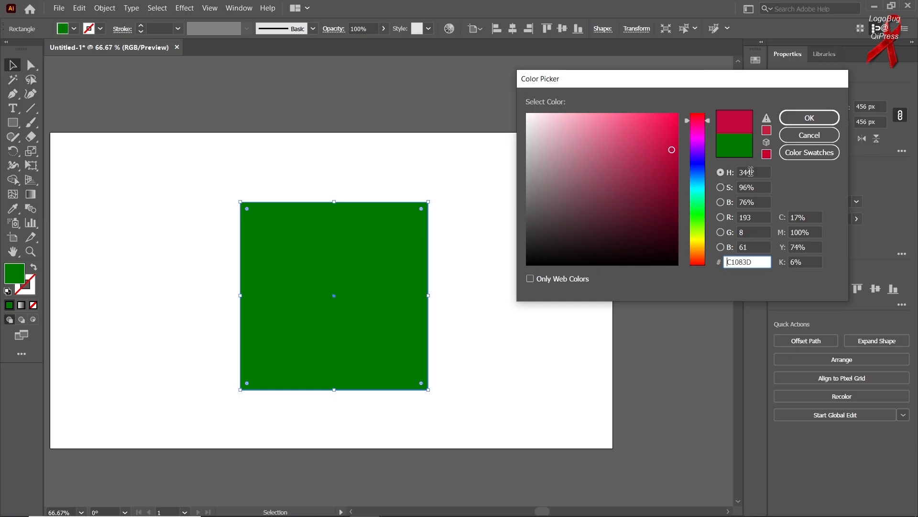
Step: Base the Color Picker on saturation, lower the saturation, and apply the green 42B758 as the square's fill
left_click(721, 189)
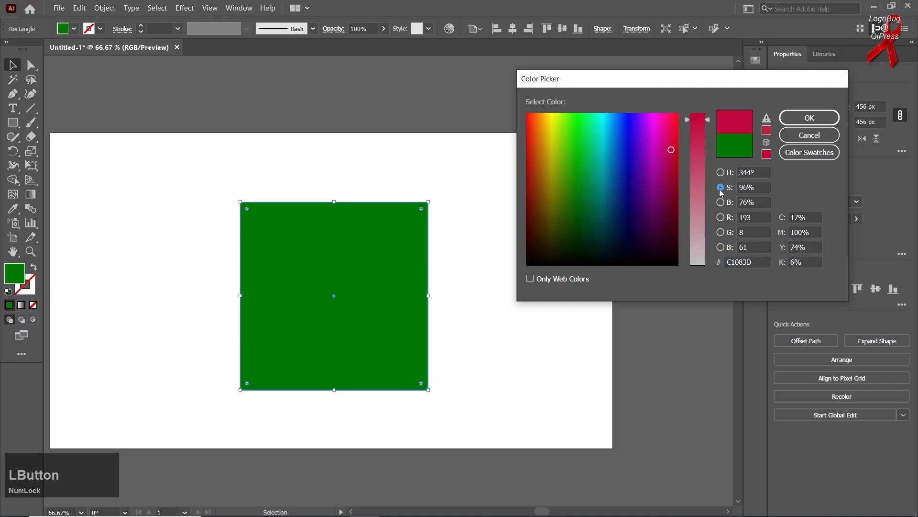
left_click_drag(709, 120, 709, 169)
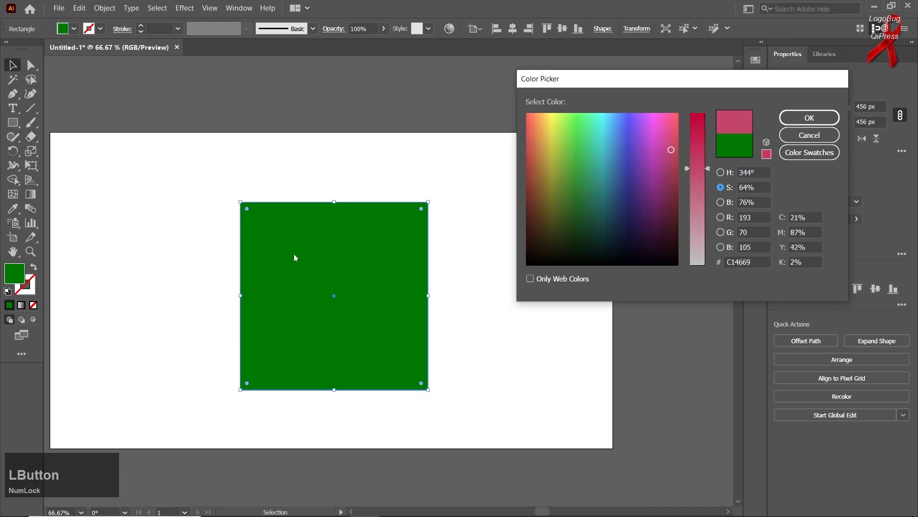
left_click(621, 161)
left_click(583, 155)
left_click(809, 117)
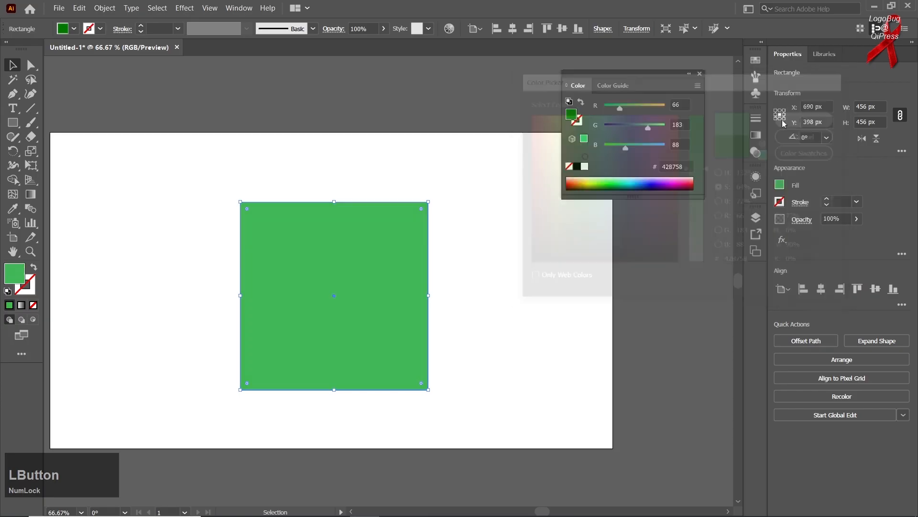
Step: Pick a crimson for the square's fill with the Color Picker's saturation and brightness models and apply B71A47
double_click(14, 275)
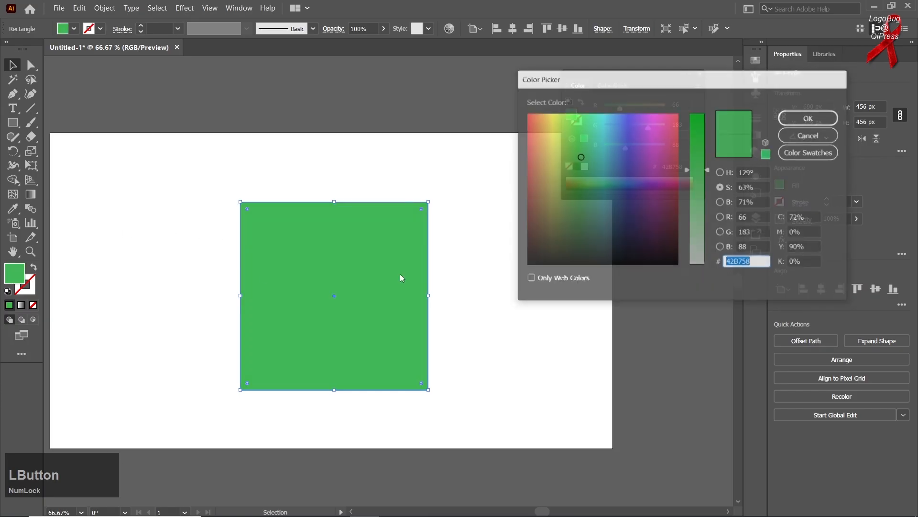
left_click(565, 279)
left_click(565, 280)
mouse_move(707, 170)
left_mouse_down()
mouse_move(708, 186)
mouse_move(707, 126)
mouse_move(707, 149)
left_mouse_up()
left_click(674, 138)
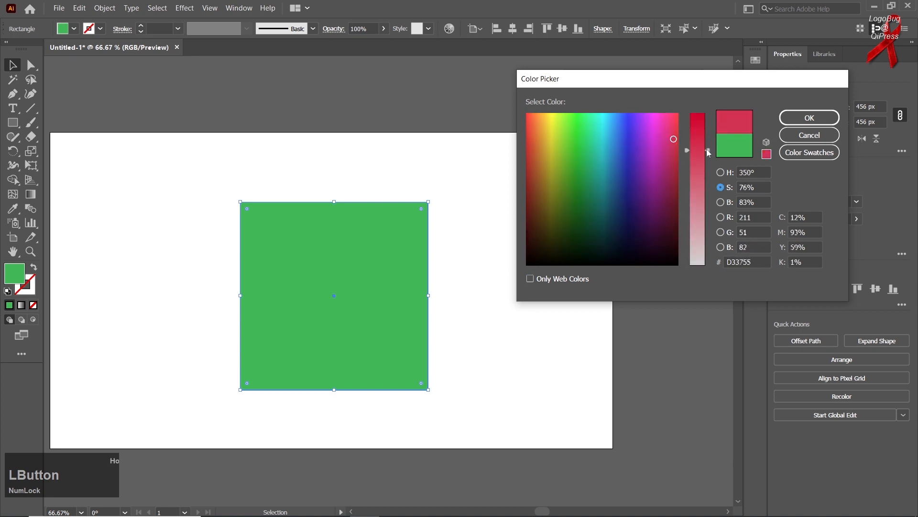
left_click(726, 203)
left_click(671, 133)
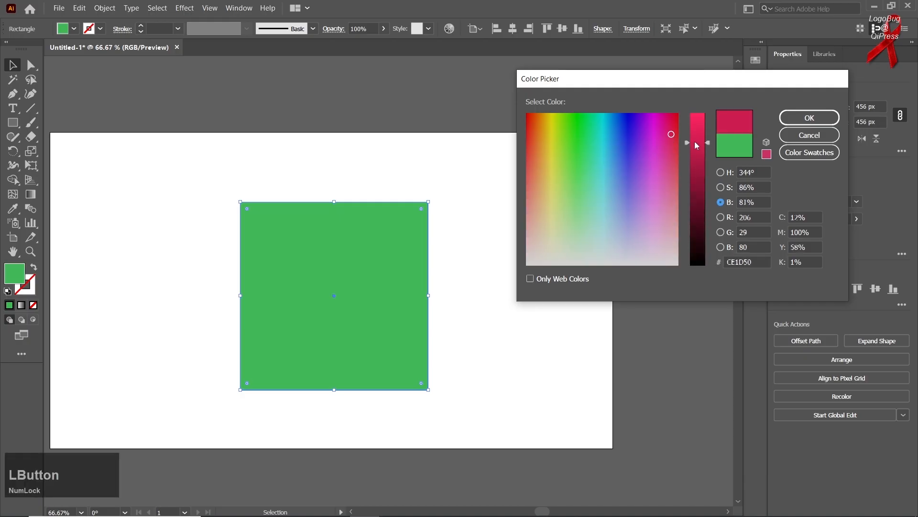
left_click_drag(698, 139, 697, 157)
left_click(819, 126)
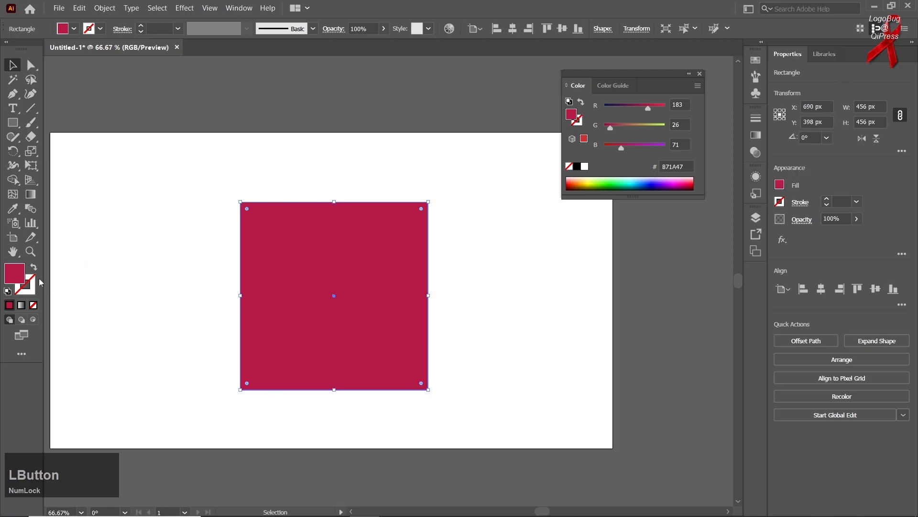
Step: Try the Color Picker's red, green and blue channel models for the square's fill, sampling different colors in each field
double_click(17, 278)
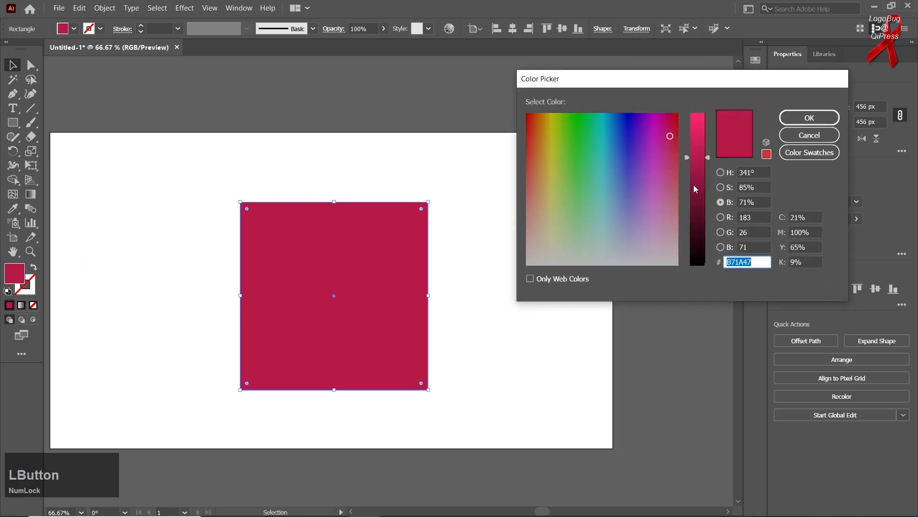
left_click(721, 217)
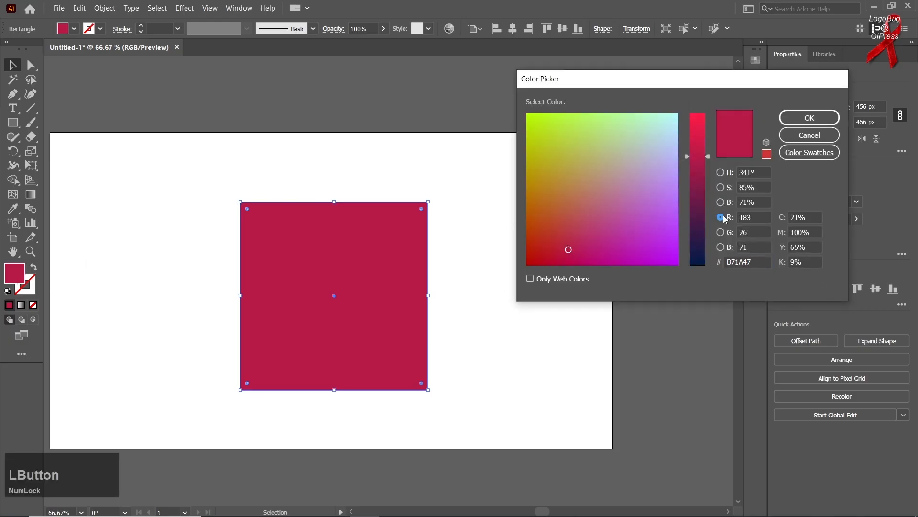
mouse_move(541, 249)
left_mouse_down()
mouse_move(629, 225)
mouse_move(588, 237)
left_mouse_up()
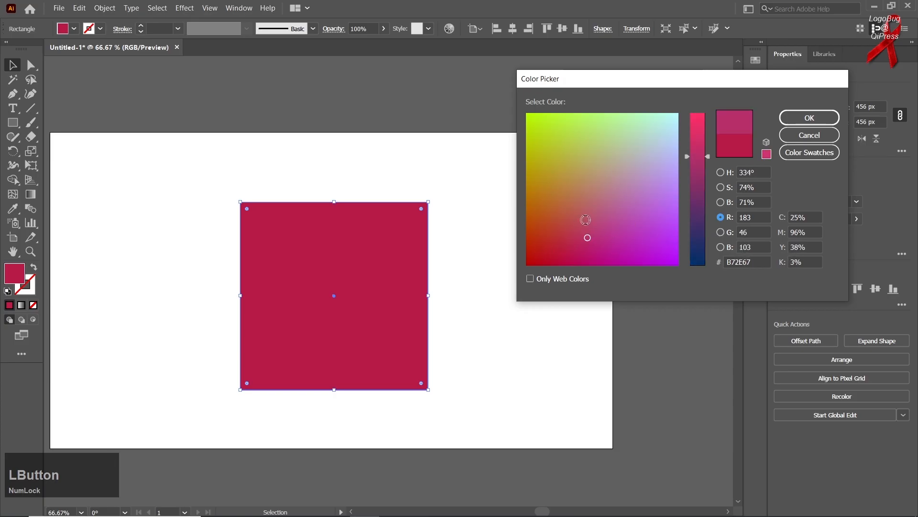
left_click(720, 232)
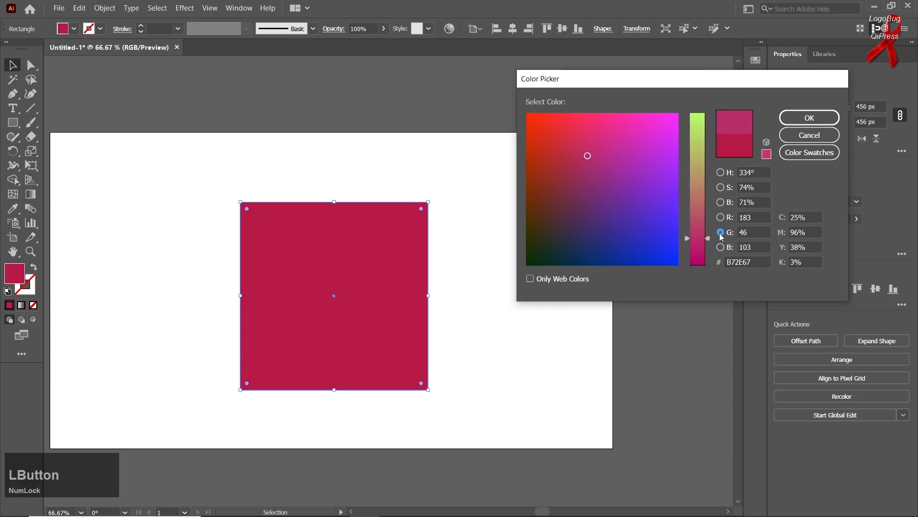
left_click(721, 247)
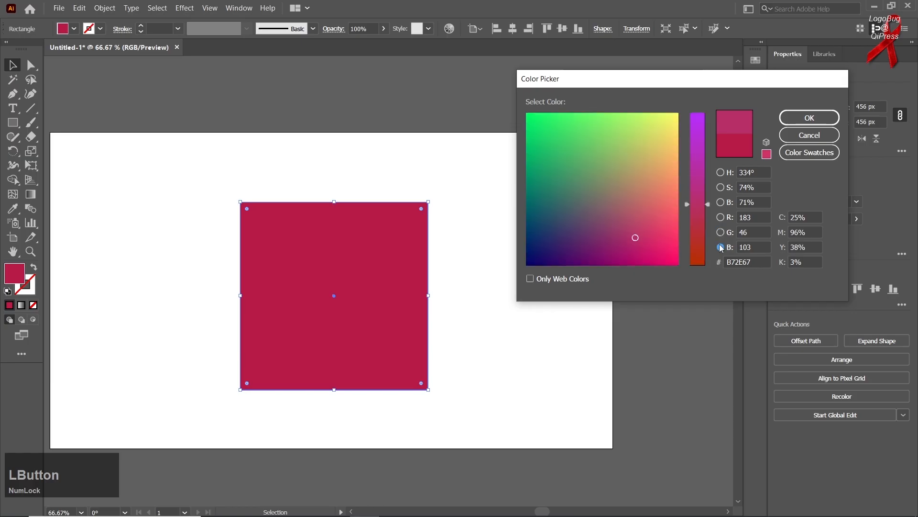
left_click(784, 216)
left_click_drag(674, 216, 644, 175)
left_click(766, 153)
mouse_move(633, 162)
left_mouse_down()
mouse_move(640, 218)
mouse_move(608, 205)
mouse_move(606, 170)
left_mouse_up()
Step: Try the Color Picker's swatch list with RGB Green and R=0 G=169 B=157, and cancel the Color Picker
left_click(802, 157)
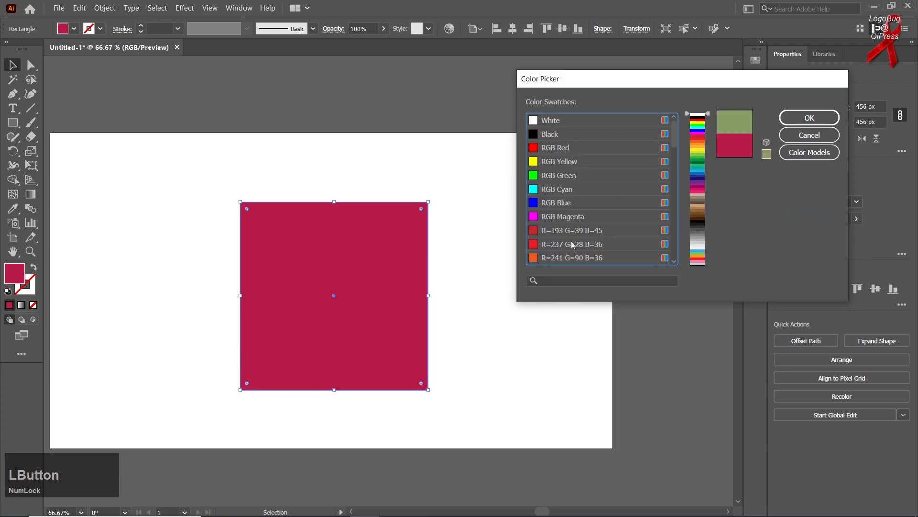
left_click(575, 205)
left_click(561, 179)
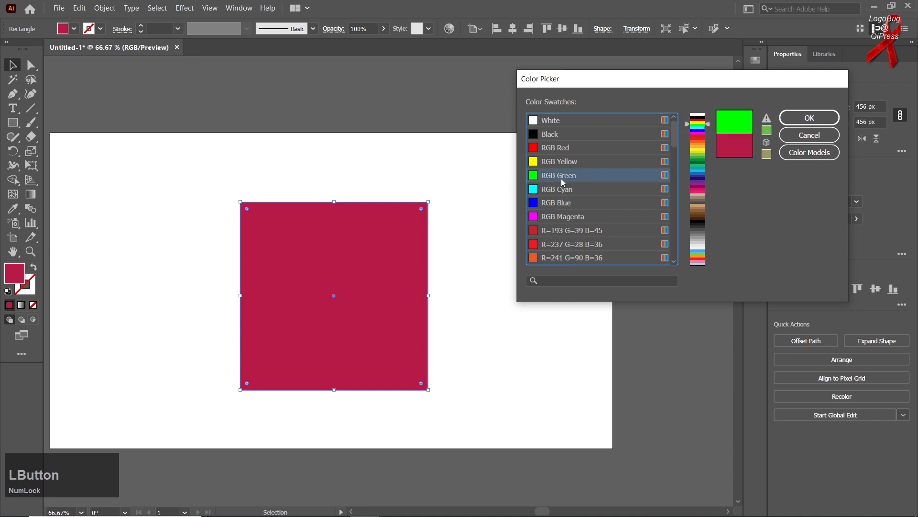
left_click_drag(710, 138, 697, 168)
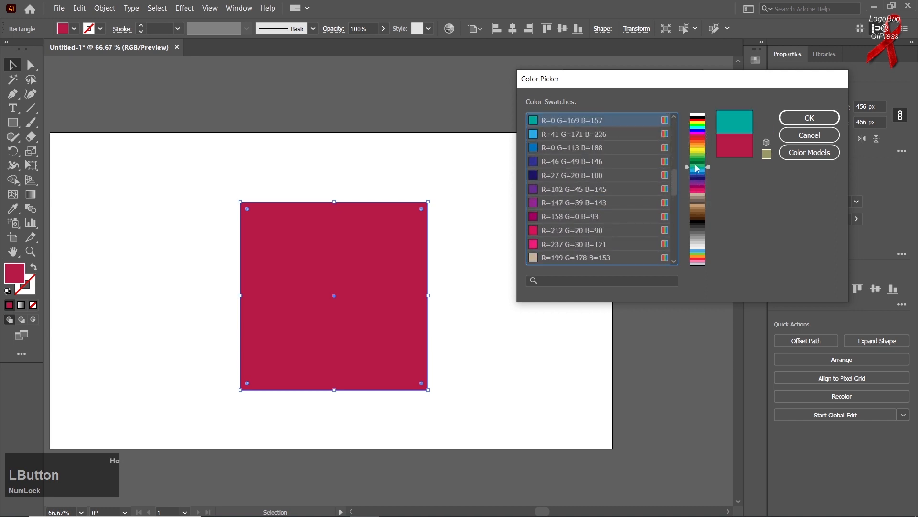
left_click(813, 137)
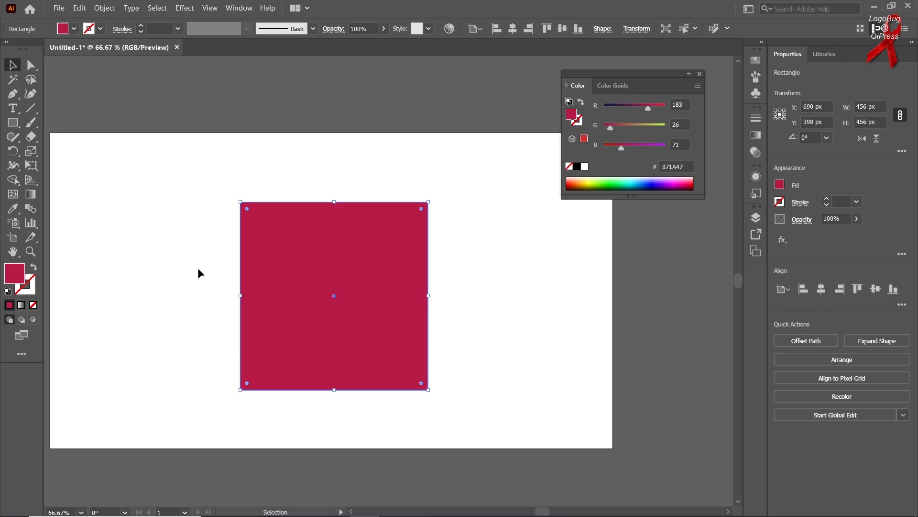
Step: Try a white fill on the square and set its fill to black
left_click(18, 66)
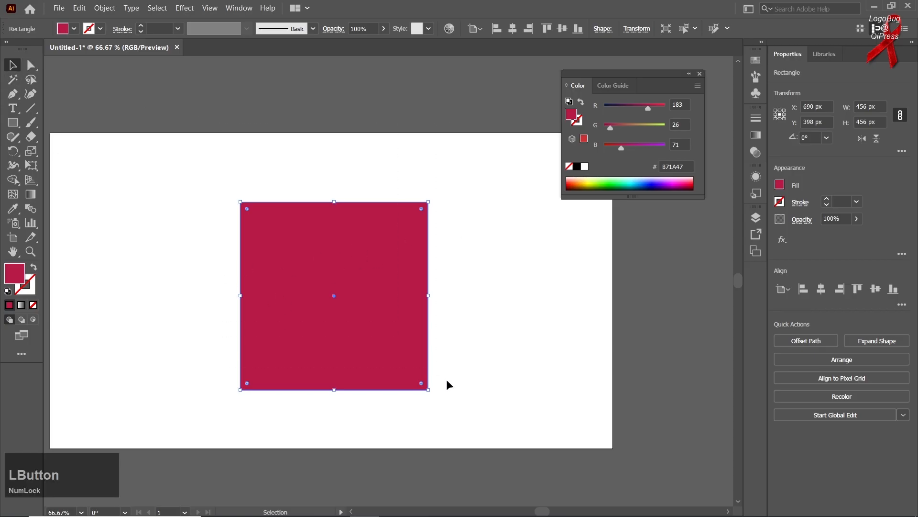
left_click(584, 167)
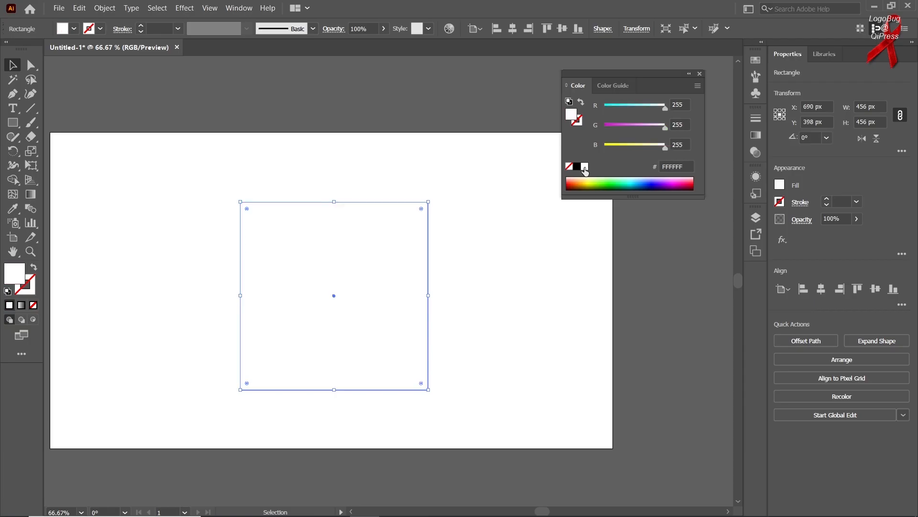
left_click(577, 166)
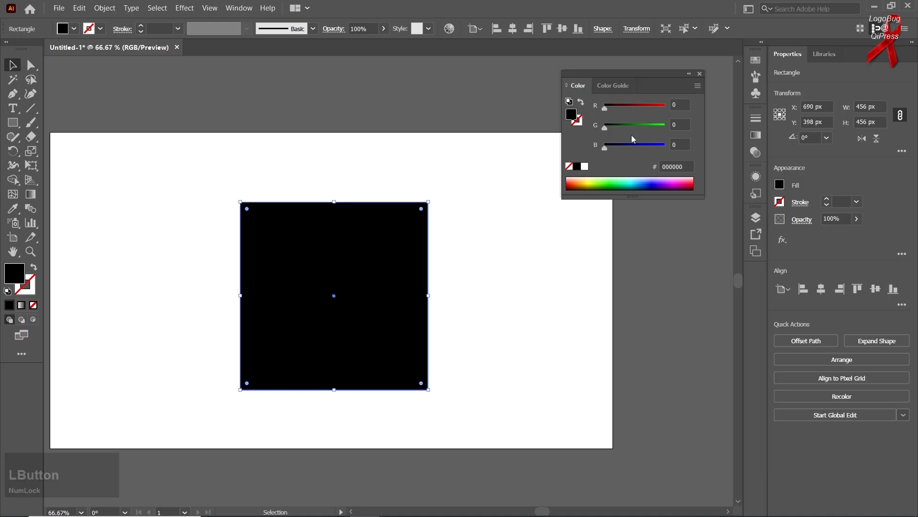
Step: Raise the black fill's green value in RGB mode to get a dark green, and show the color in HSB mode
left_click(697, 86)
left_click(726, 124)
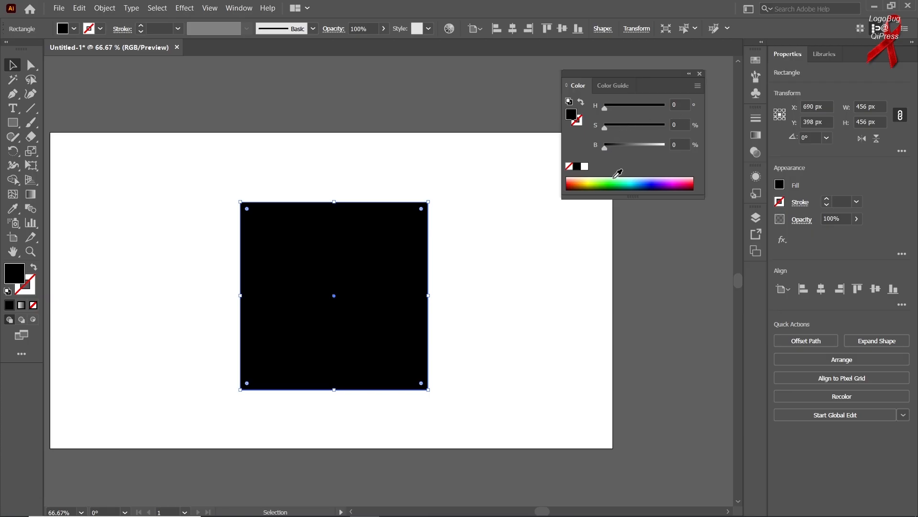
left_click(698, 87)
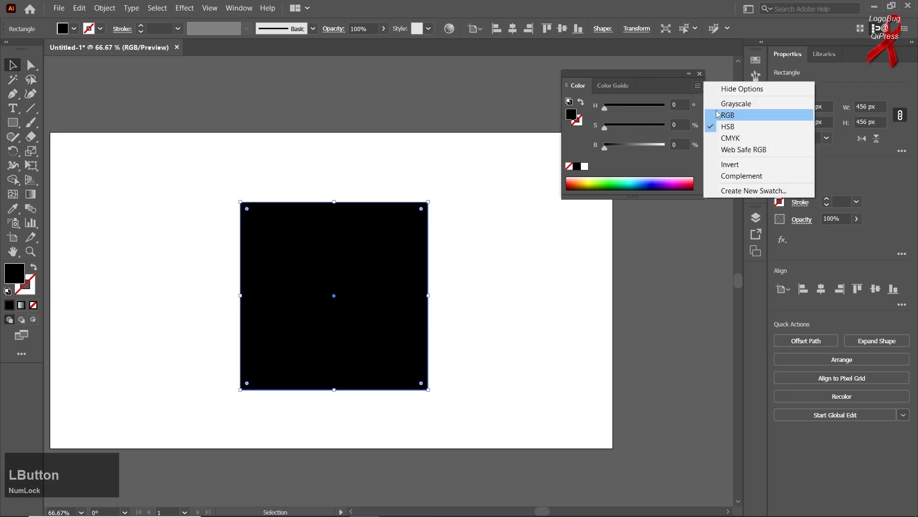
left_click(728, 115)
left_click_drag(642, 125, 636, 128)
left_click(698, 86)
left_click(717, 125)
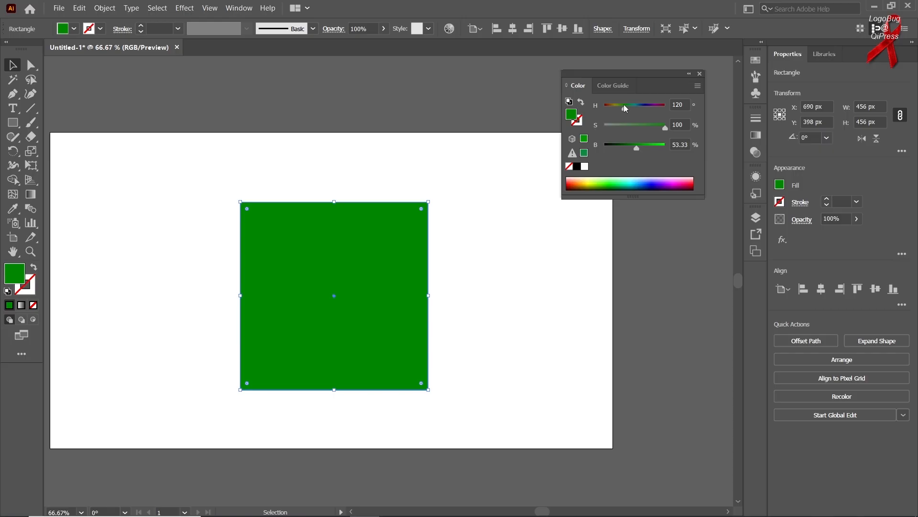
Step: Adjust the square's fill in HSB mode to a lime green with hue about 85°, saturation 100% and brightness 94.9%
mouse_move(625, 108)
left_mouse_down()
mouse_move(645, 108)
mouse_move(617, 111)
left_mouse_up()
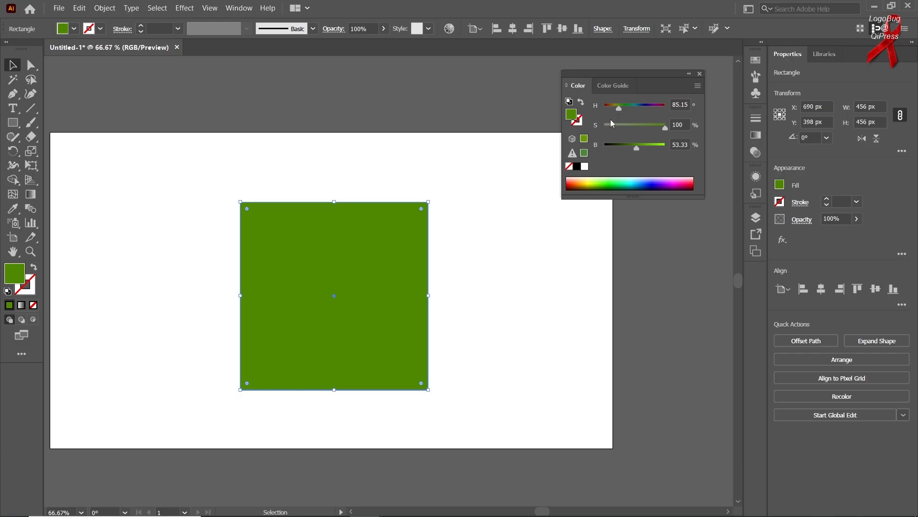
mouse_move(666, 131)
left_mouse_down()
mouse_move(622, 129)
mouse_move(671, 132)
left_mouse_up()
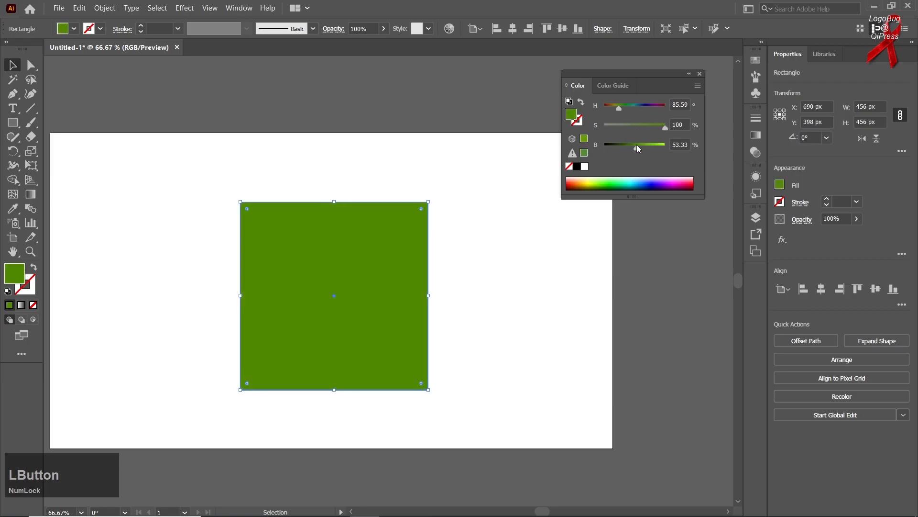
left_click_drag(636, 146, 663, 147)
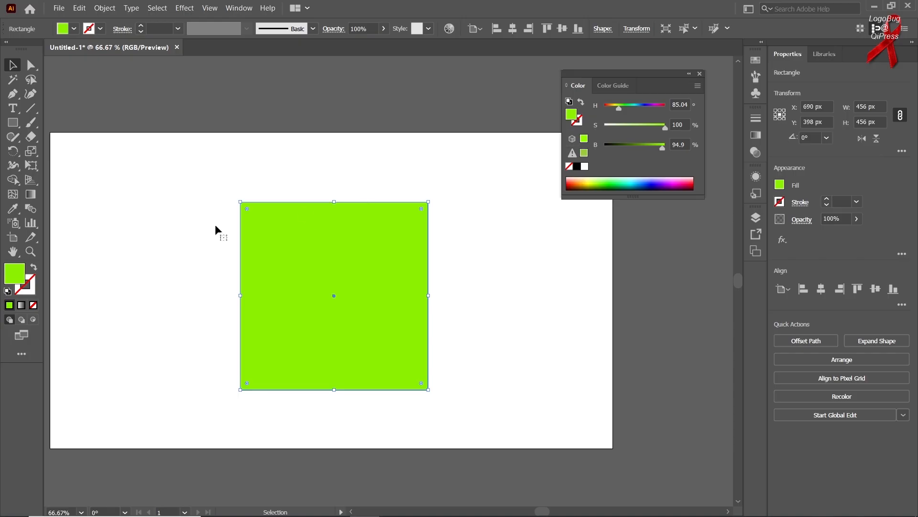
Step: Give the square a black stroke and recolor it from the spectrum to a green of about H 88°, S 100%, B 75%
left_click(33, 292)
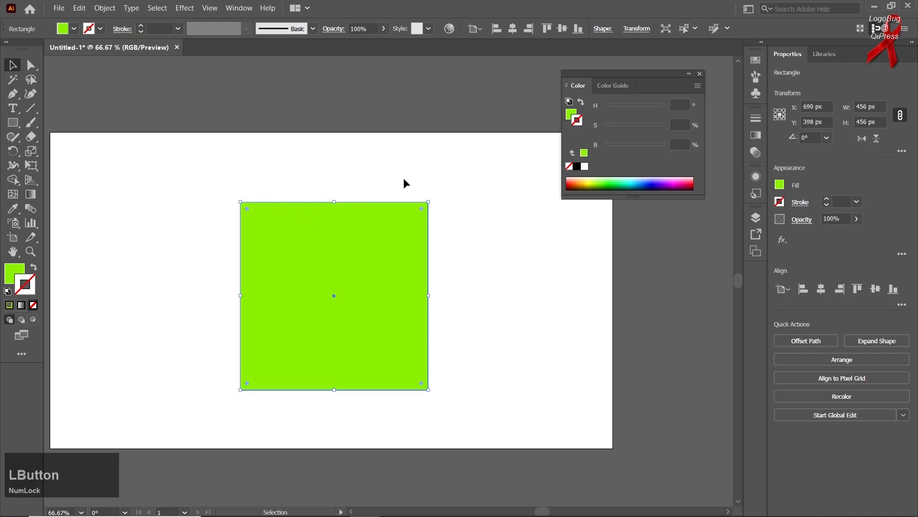
left_click(577, 166)
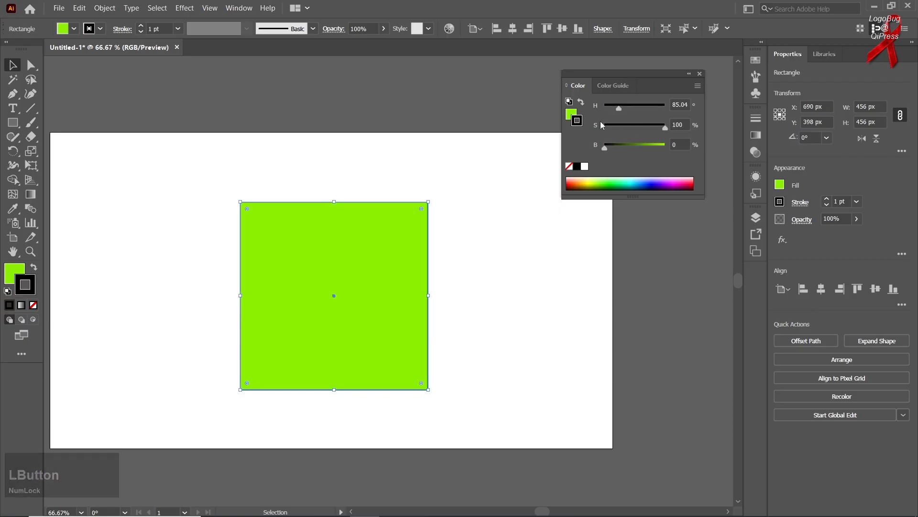
left_click(603, 179)
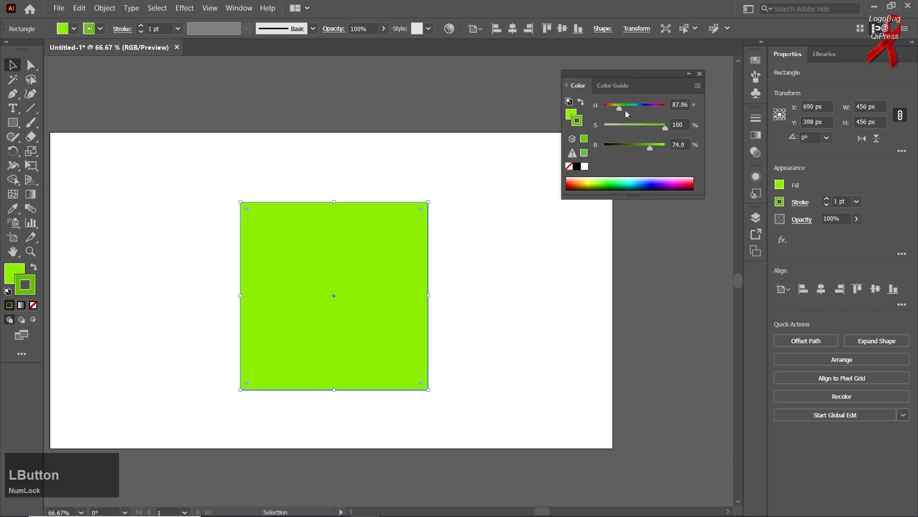
Step: Change the square's stroke to a magenta with hue about 321° and set its weight to 17 pt
left_click_drag(626, 113, 659, 106)
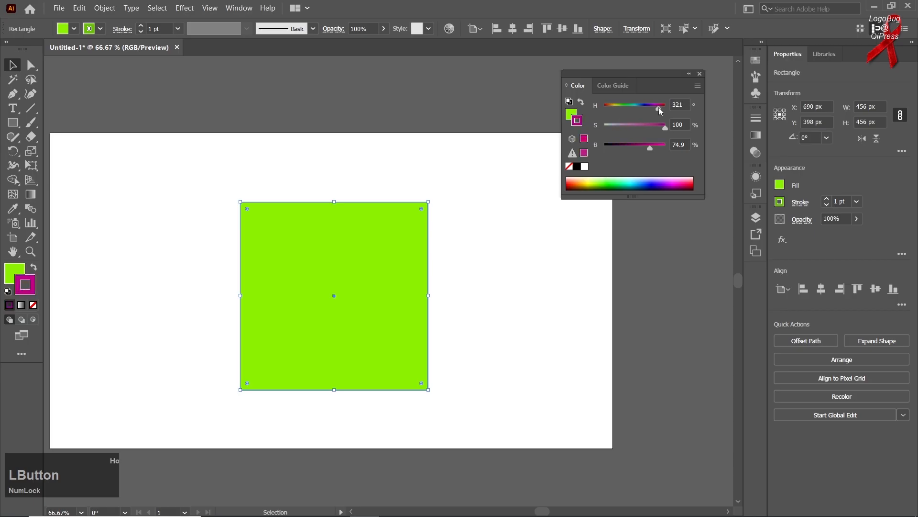
left_click(164, 30)
scroll(164, 30, "up", 16)
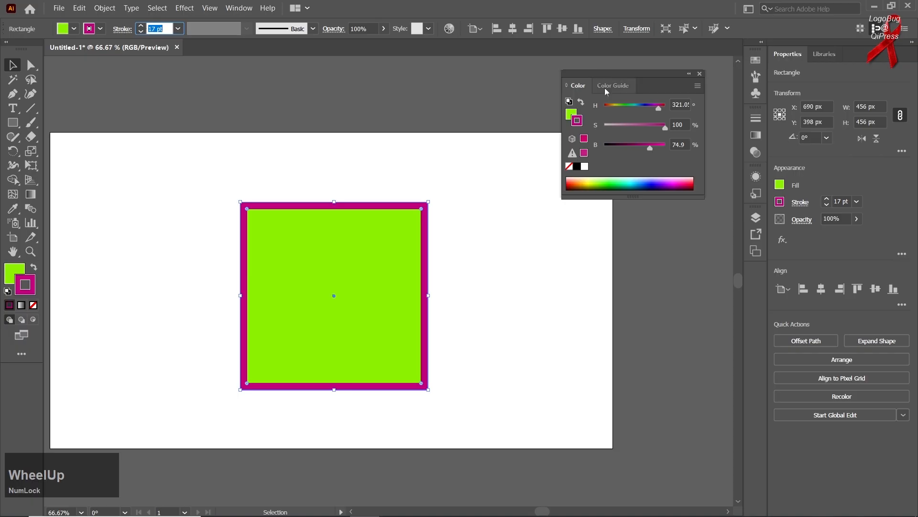
Step: Mute the stroke to about S 76%, B 52%, and recolor it from the spectrum to a blue of about H 201°, S 84%, B 100%
left_click_drag(630, 127, 650, 127)
left_click(636, 144)
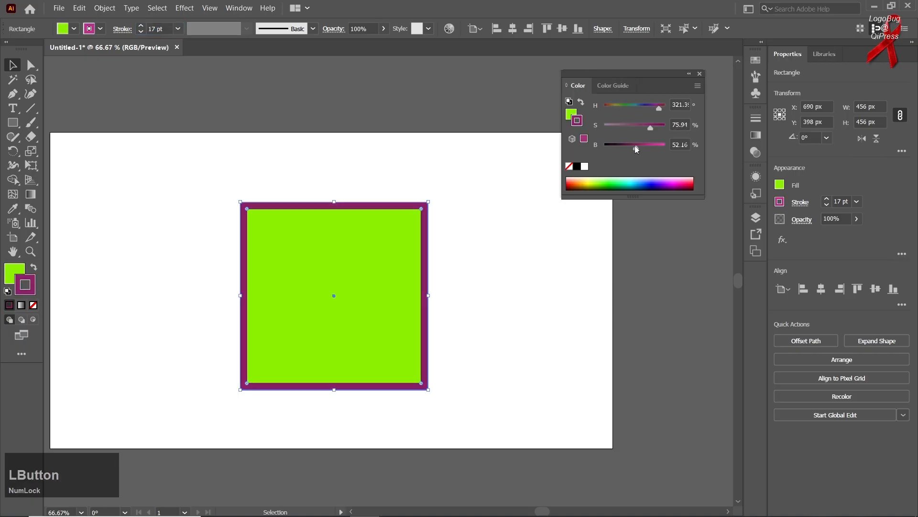
left_click(633, 180)
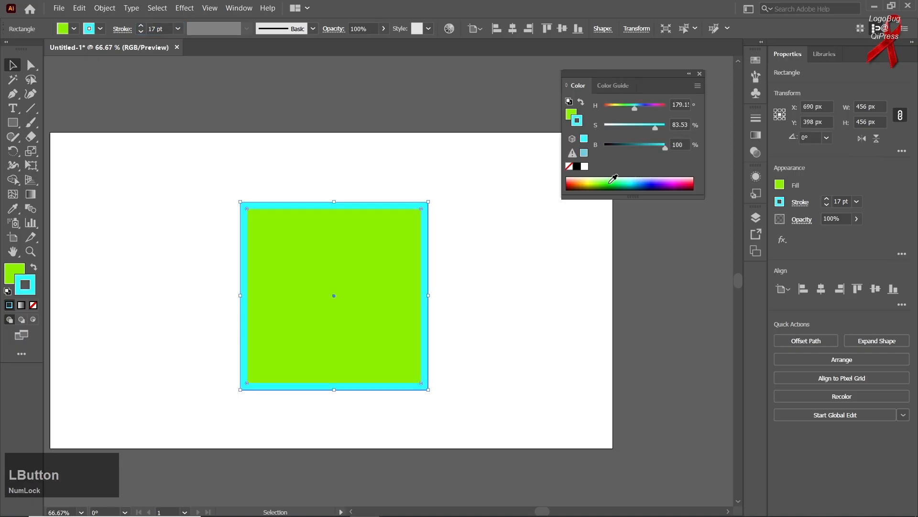
key("ctrl+z")
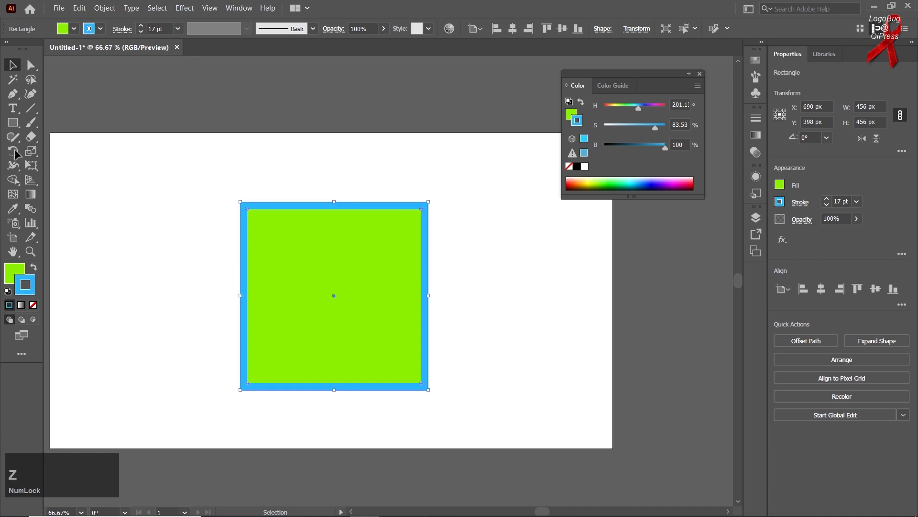
left_click(11, 69)
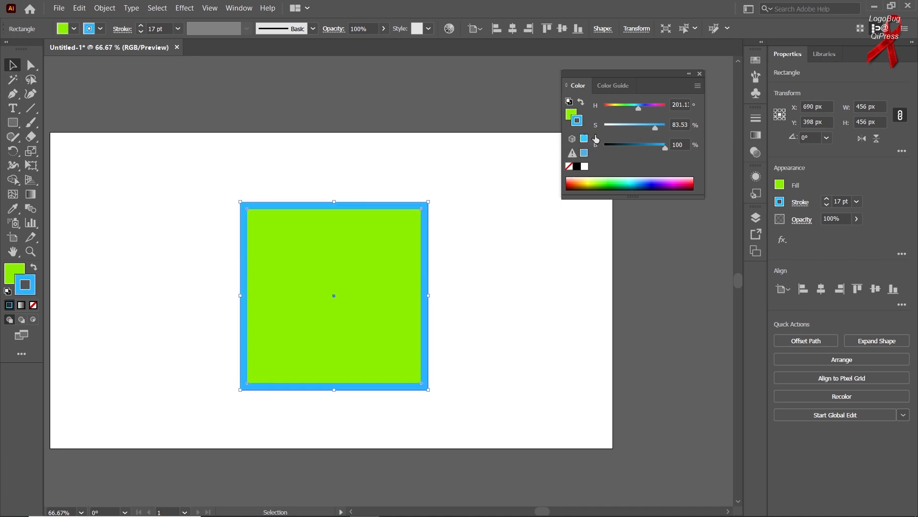
Step: Switch the color sliders to CMYK mode, remove the square's stroke, and make its fill the active color
left_click(697, 89)
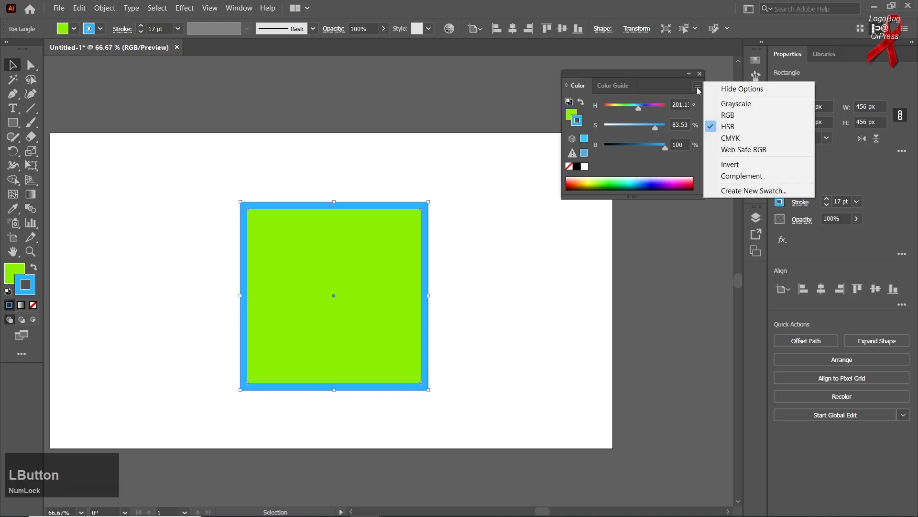
left_click(724, 138)
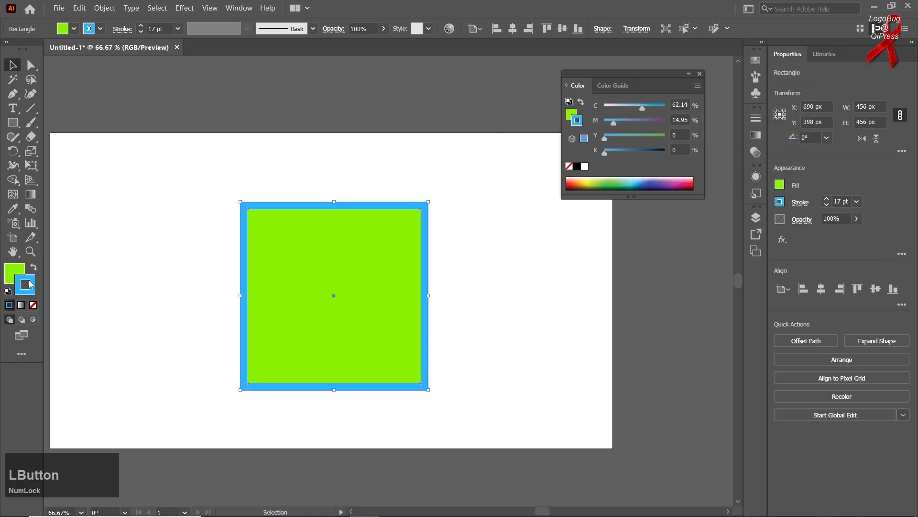
left_click(33, 307)
left_click(18, 276)
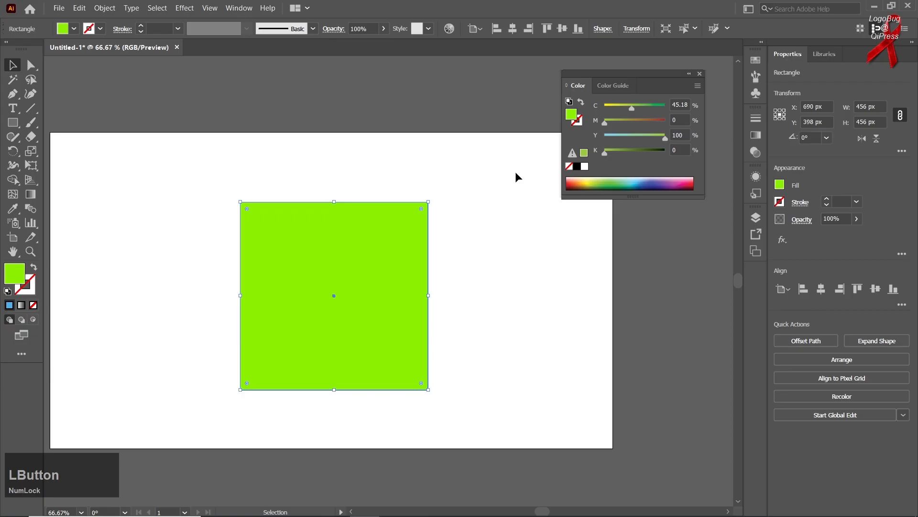
left_click(697, 86)
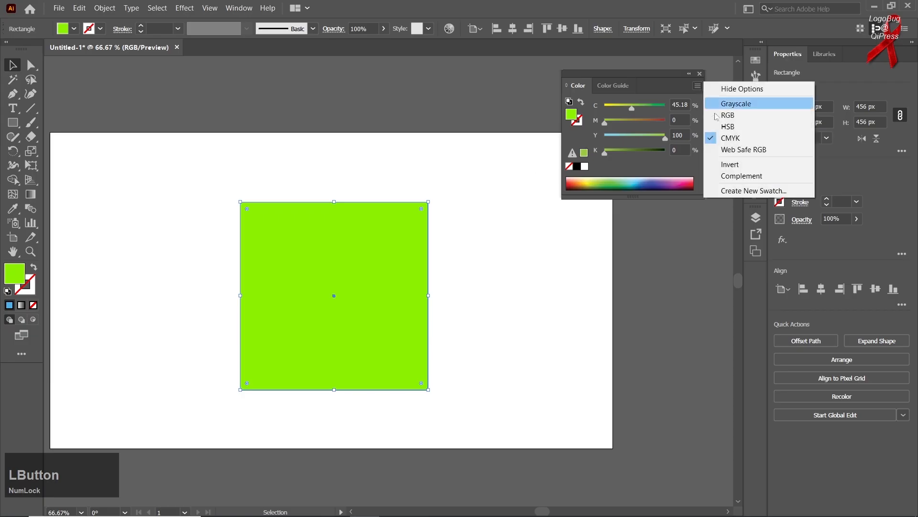
left_click(731, 138)
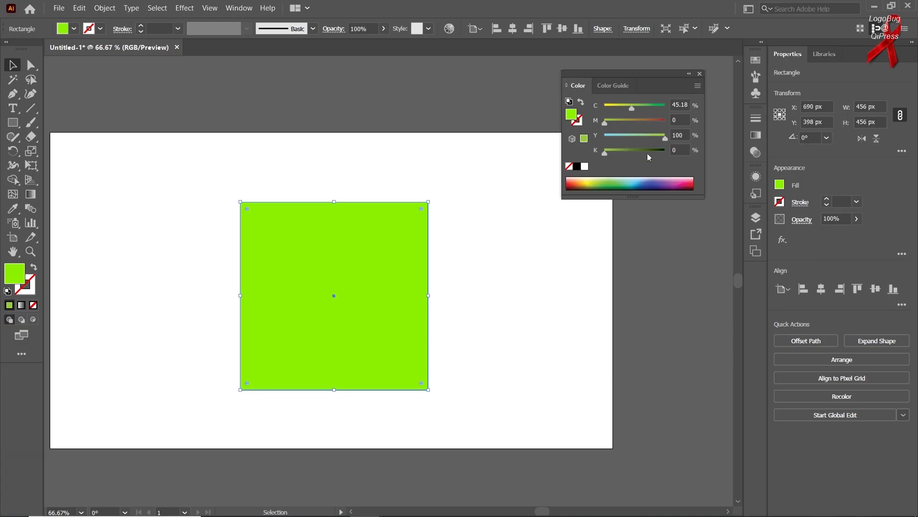
Step: Set the square's fill to black in CMYK mode, and try 100% cyan before returning cyan to 0%
left_click(584, 166)
left_click(579, 166)
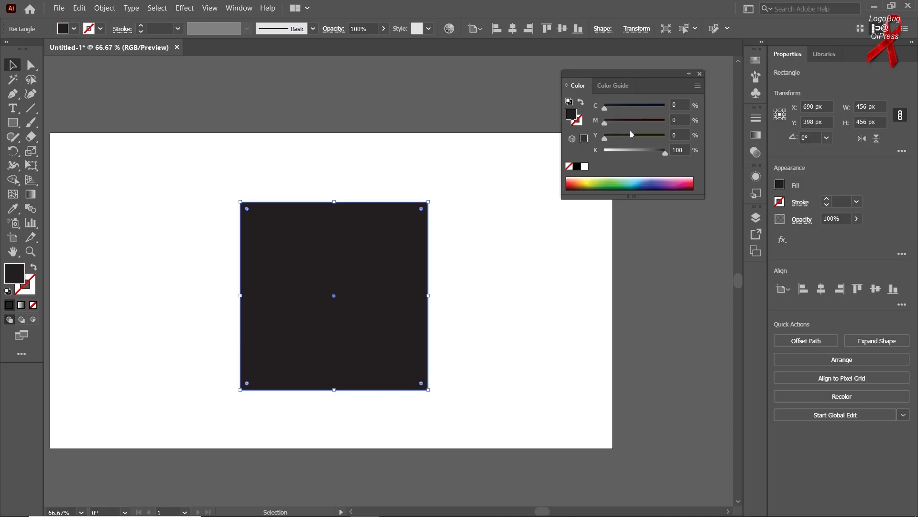
left_click_drag(610, 110, 671, 107)
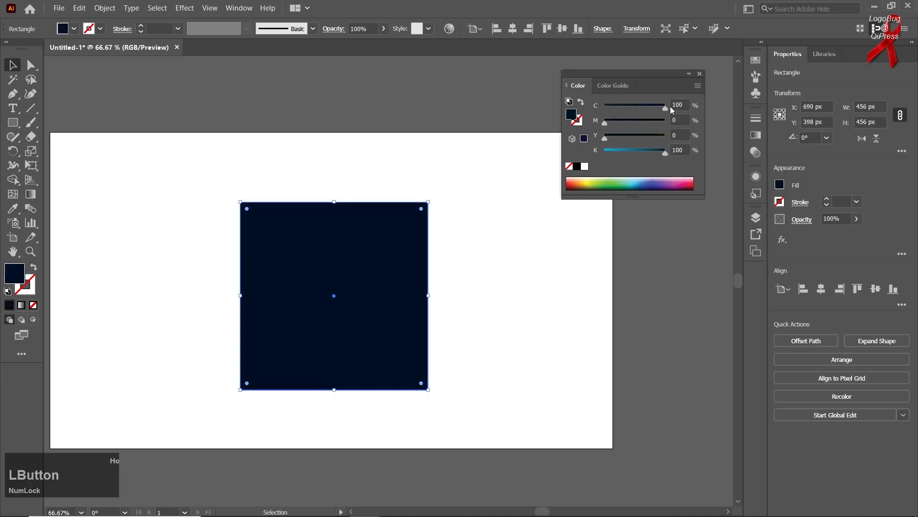
mouse_move(607, 111)
left_mouse_down()
mouse_move(656, 122)
mouse_move(598, 124)
left_mouse_up()
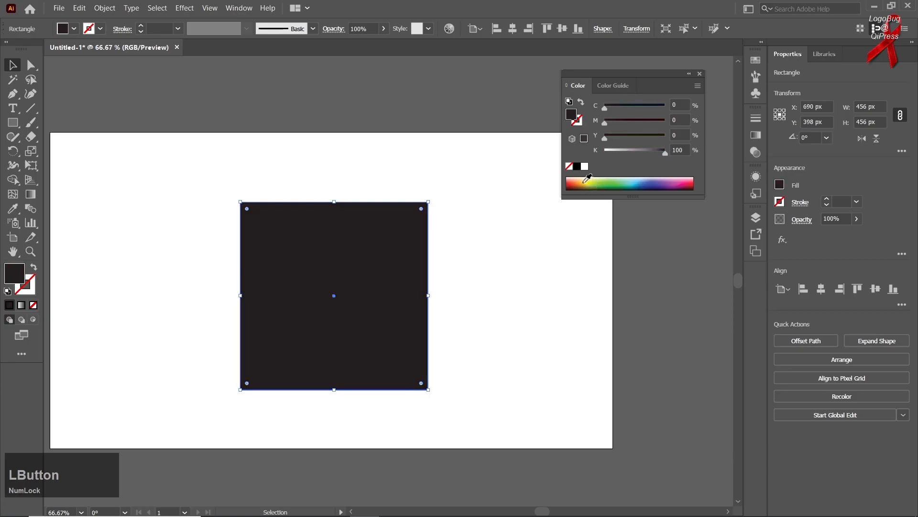
Step: Make the fill white and try about 89% cyan before returning cyan to 0%
left_click(585, 167)
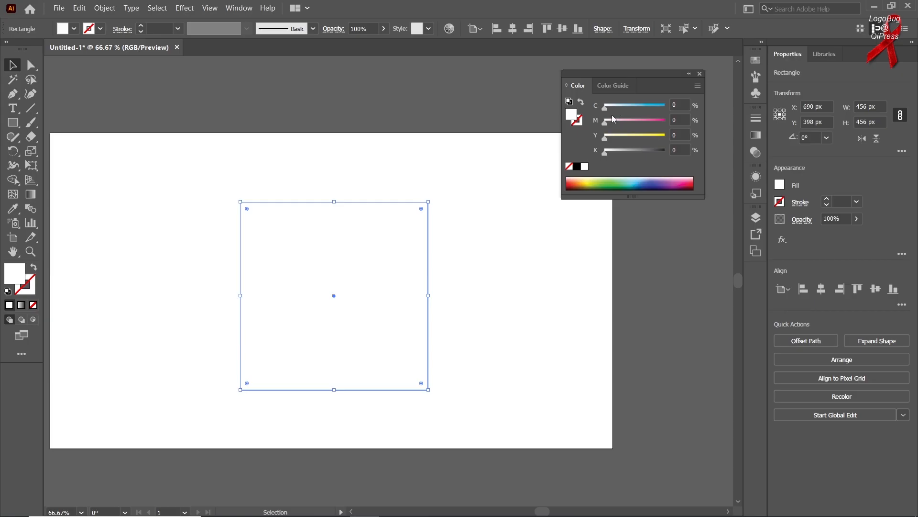
left_click(662, 106)
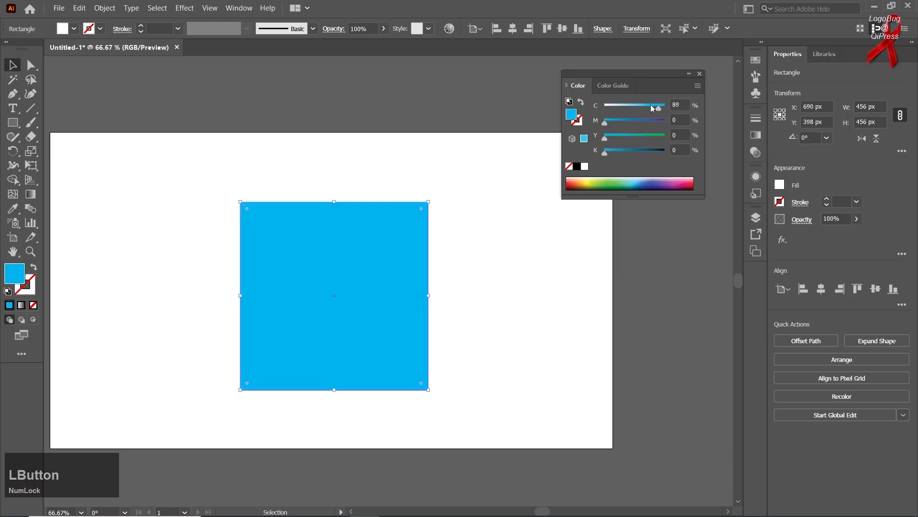
left_click_drag(591, 106, 592, 106)
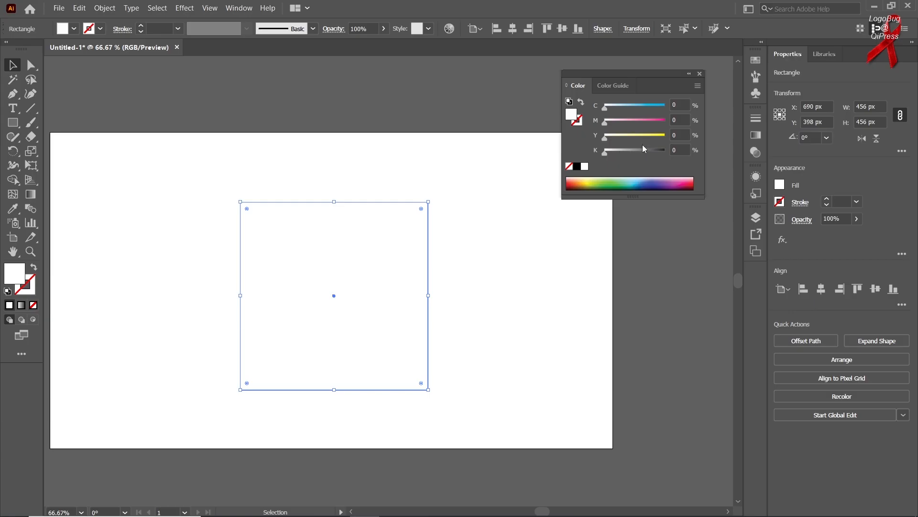
left_click_drag(659, 108, 587, 106)
Step: Switch the color sliders to Web Safe RGB mode and invert the square's white fill
left_click(698, 85)
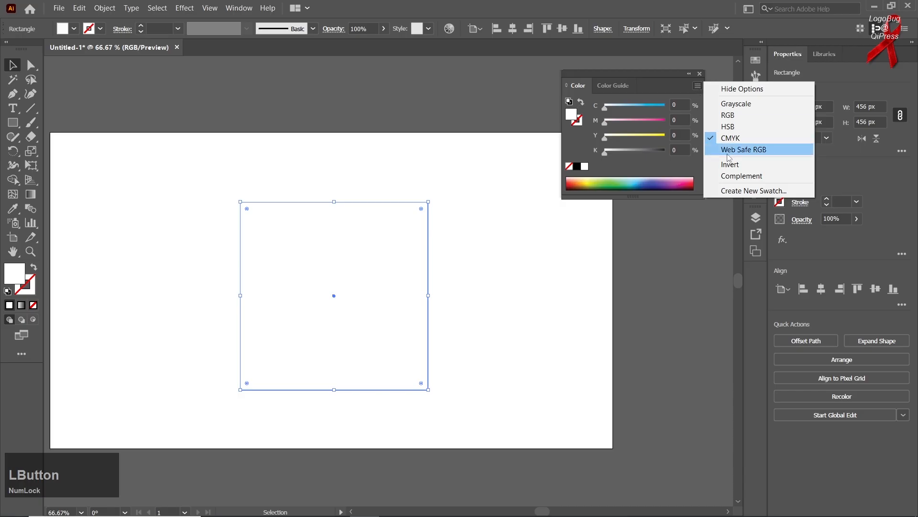
left_click(728, 151)
left_click_drag(645, 107, 665, 106)
left_click(697, 85)
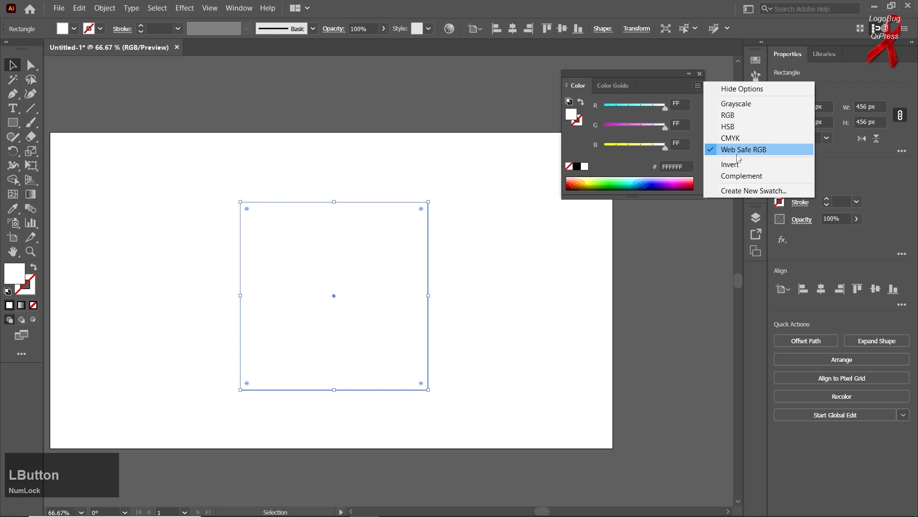
left_click(737, 164)
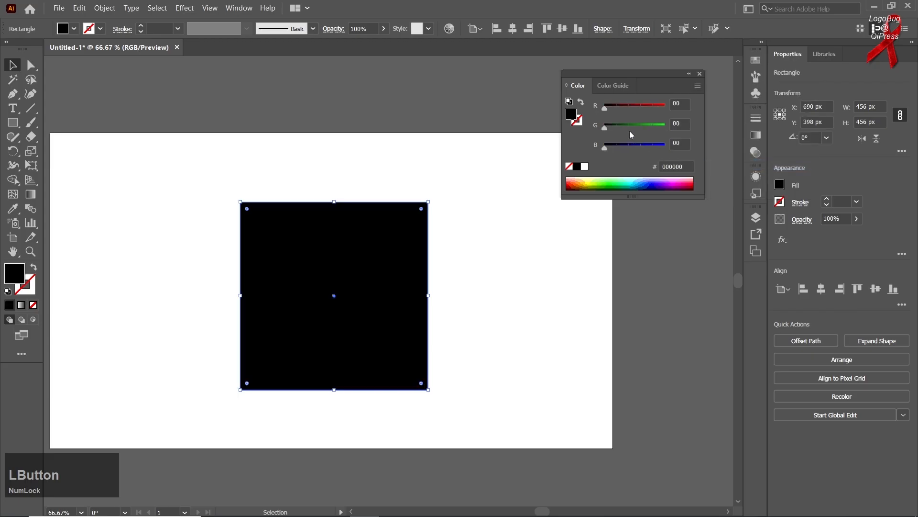
Step: Switch the color sliders to HSB mode and set the square's fill to white
left_click(697, 86)
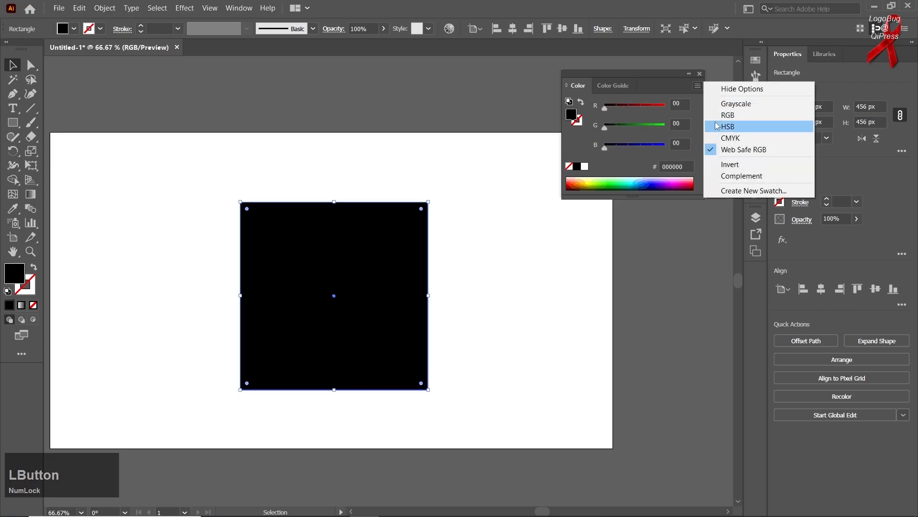
left_click(727, 126)
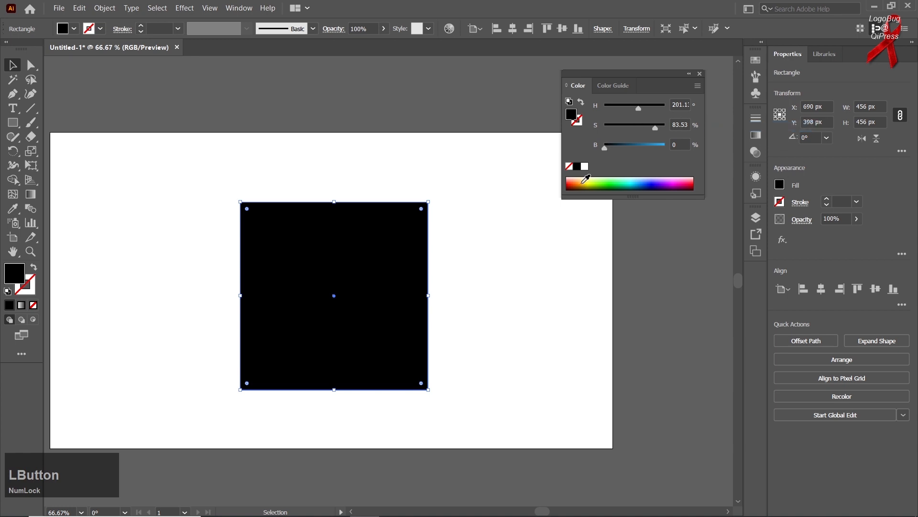
left_click(585, 166)
Step: Return the color sliders to CMYK mode and move the white square to about X 556 px, Y 384 px
left_click(698, 85)
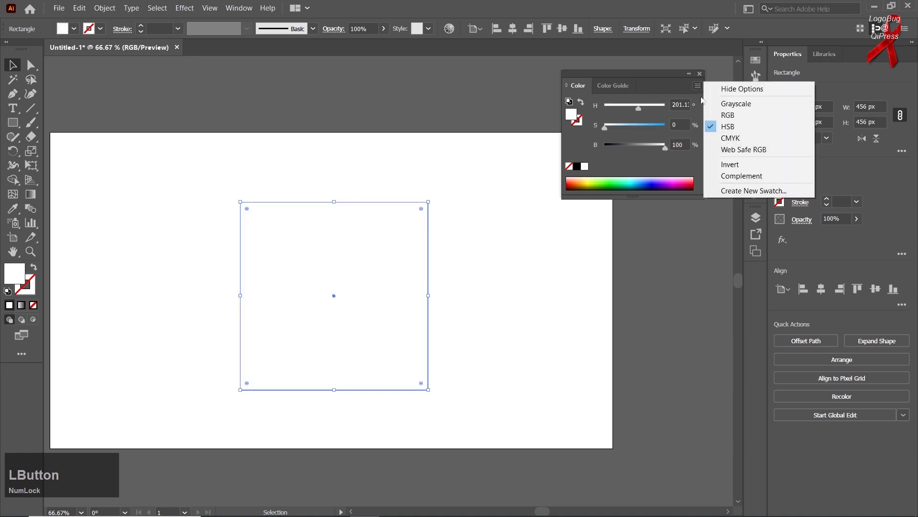
left_click(719, 125)
left_click(719, 134)
left_click(696, 86)
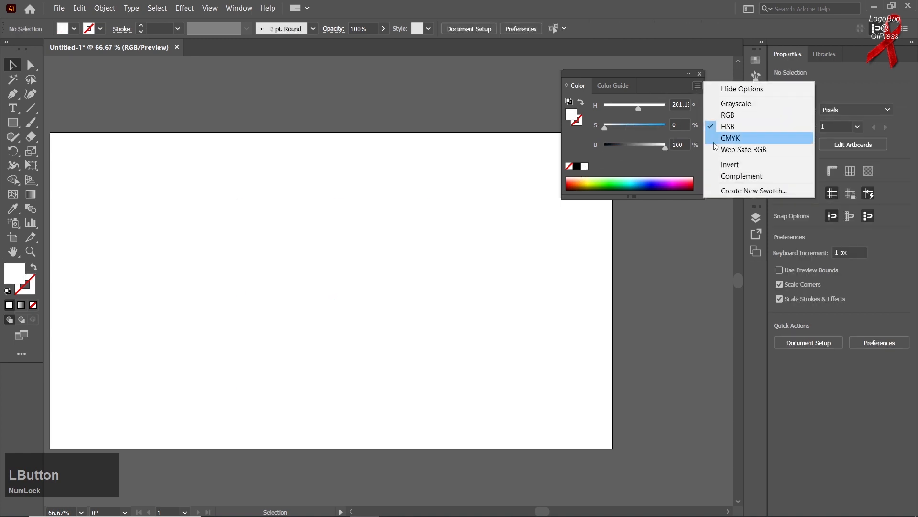
left_click(712, 137)
left_click_drag(402, 221, 339, 243)
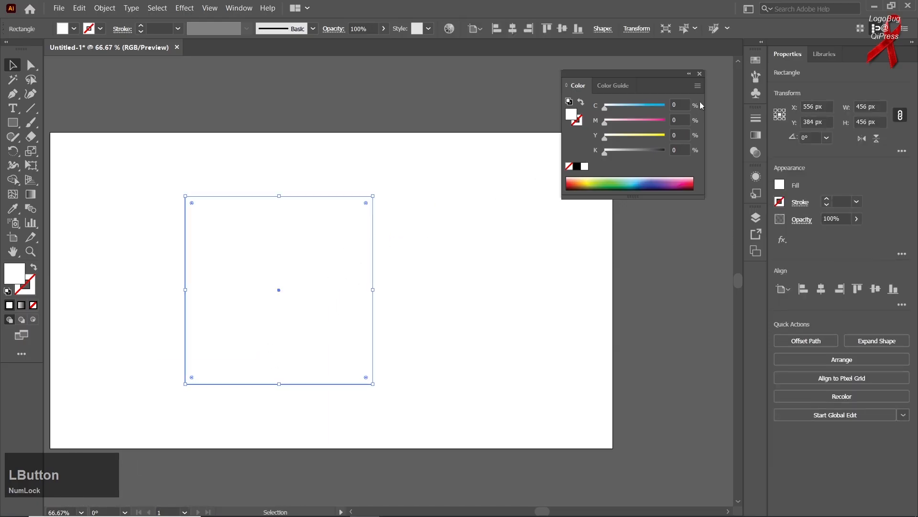
Step: Invert the moved square's fill and apply the Complement command to the inverted color
left_click(697, 85)
left_click(725, 164)
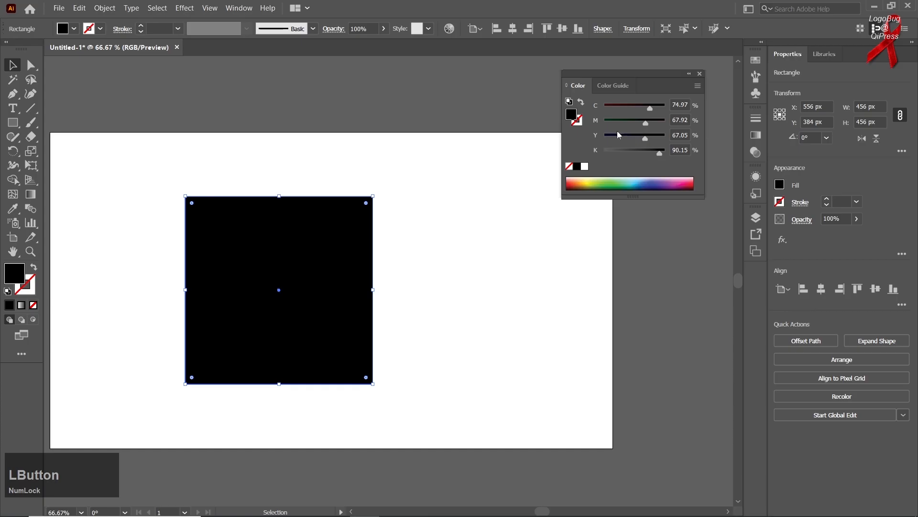
left_click(696, 88)
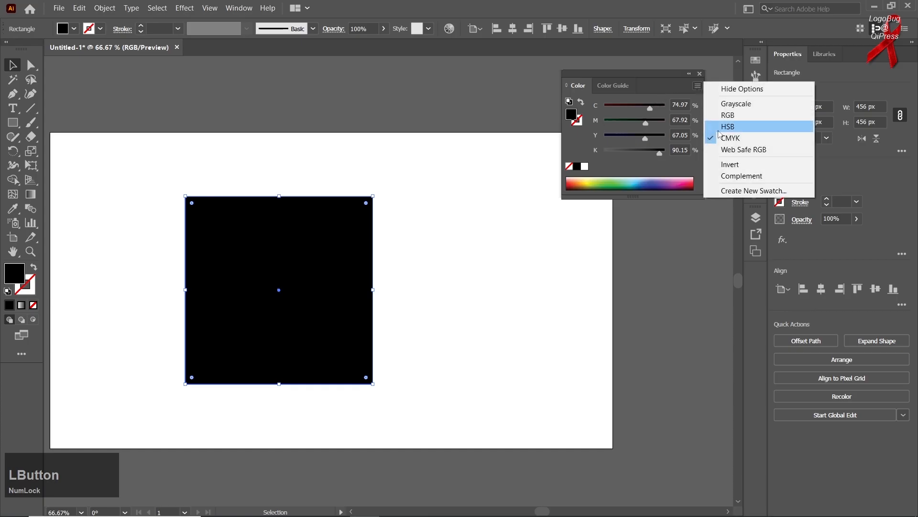
left_click(726, 176)
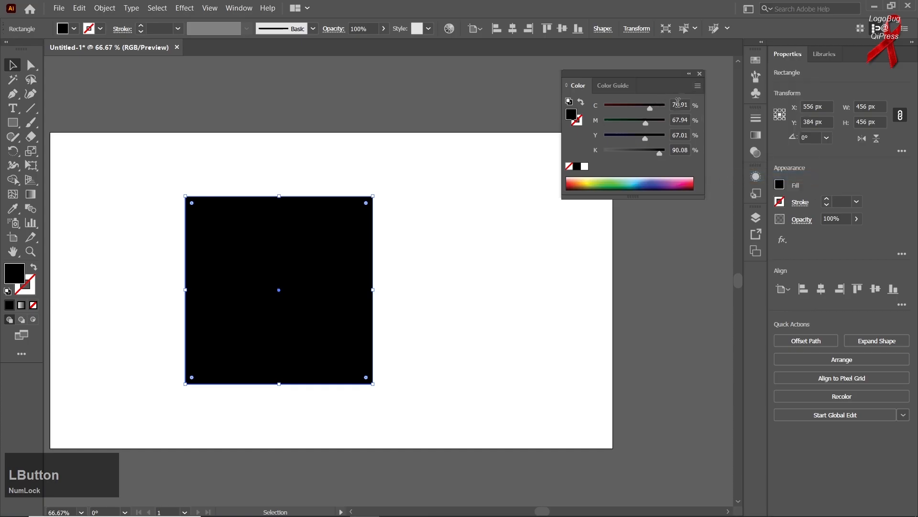
Step: Recolor the fill from the spectrum to a lime of about C 35%, Y 100%, and start a new global swatch from it
left_click(599, 182)
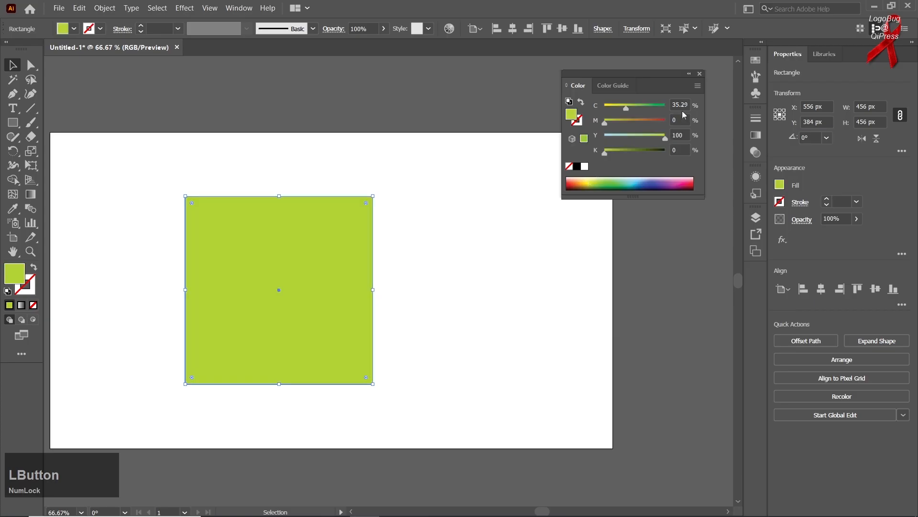
left_click(698, 87)
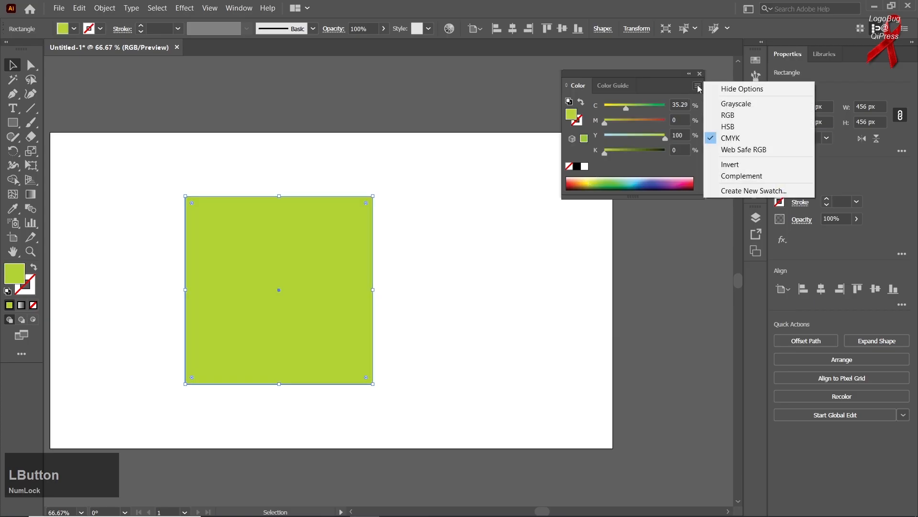
left_click(745, 190)
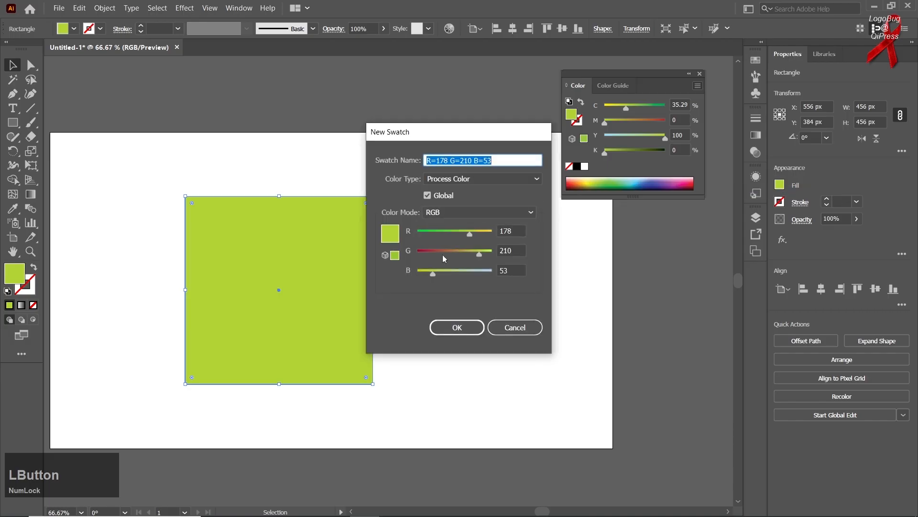
left_click(429, 196)
left_click(429, 196)
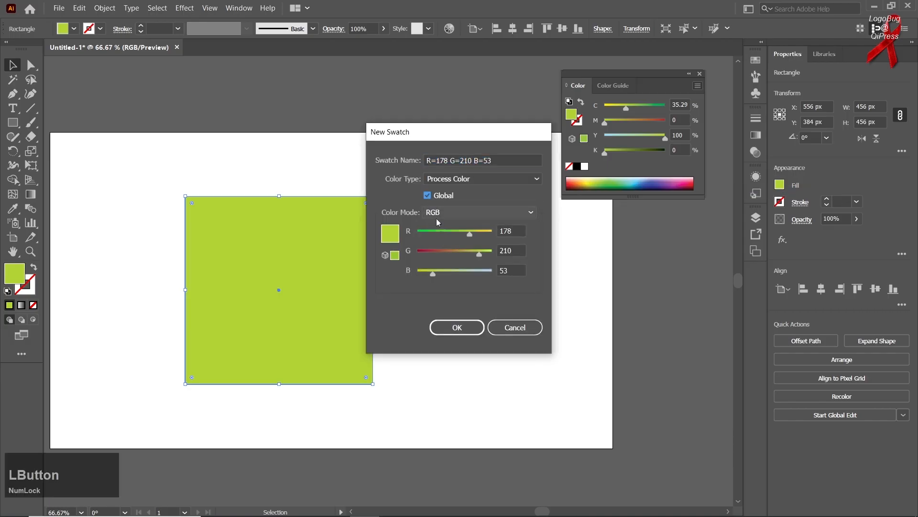
Step: Set the new swatch's color to about R 221, G 143, B 53, name it "add", and create it
left_click(430, 231)
left_click(459, 251)
left_click(481, 232)
double_click(463, 161)
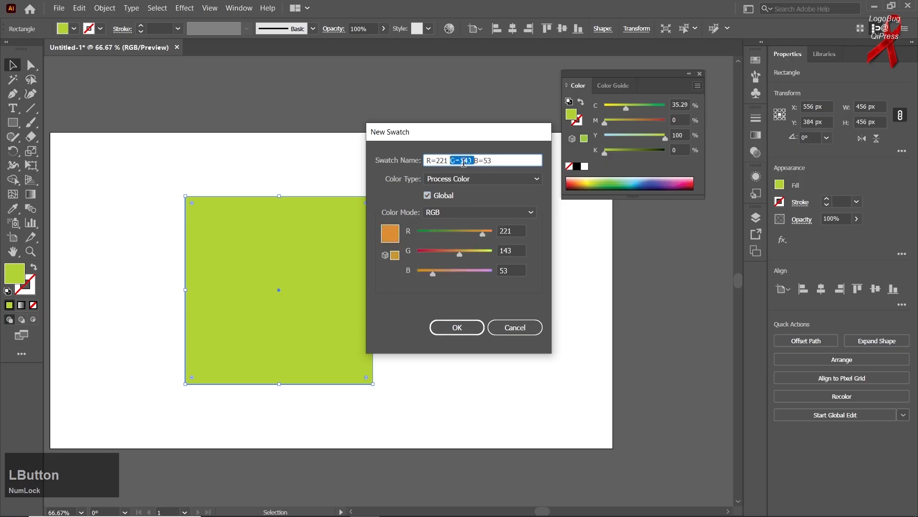
left_click(463, 162)
type("add")
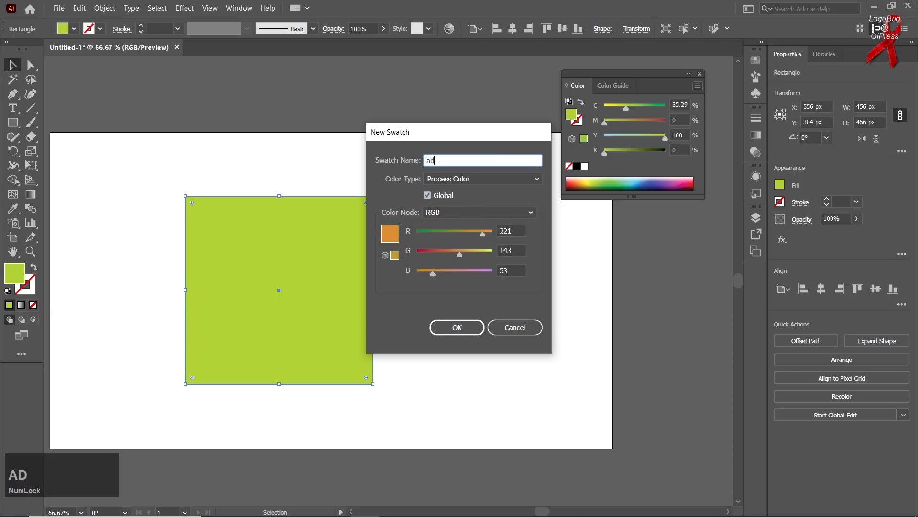
left_click(458, 328)
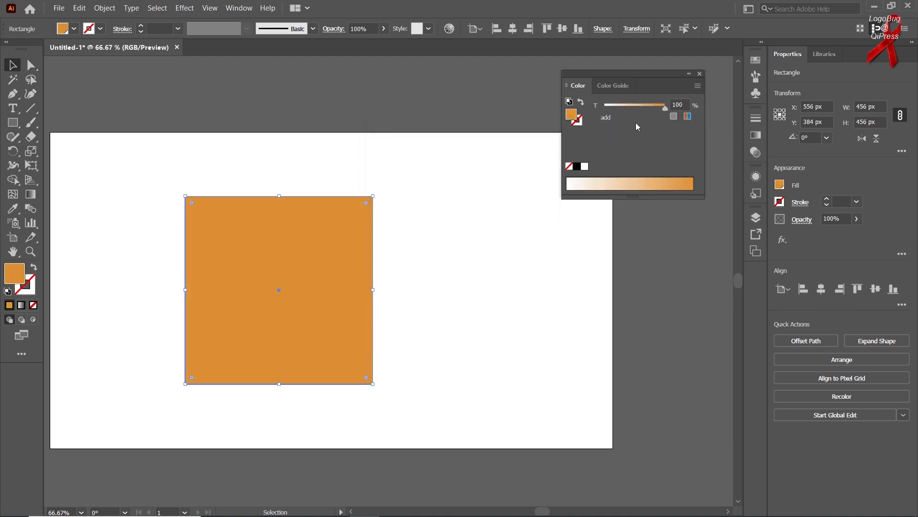
Step: Edit the global "add" swatch with preview on, changing its color to a purple of about R 180, G 66, B 229
left_click(760, 61)
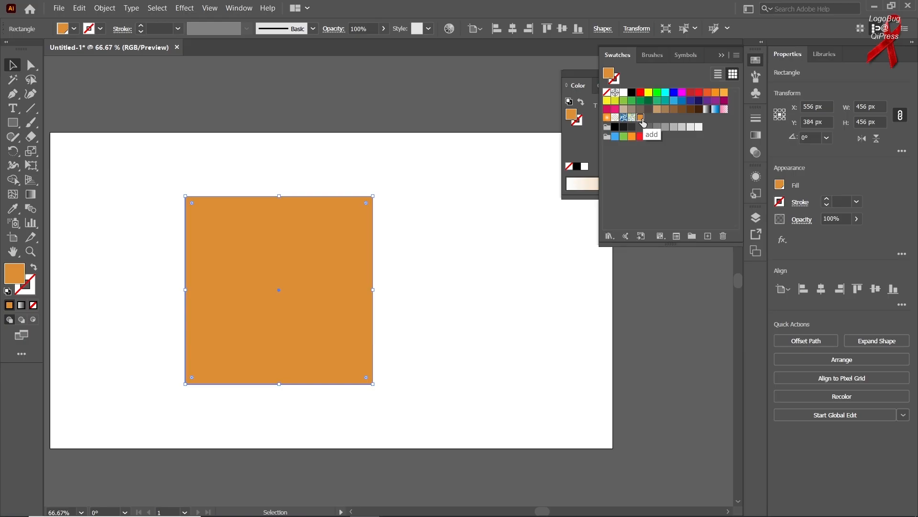
double_click(641, 123)
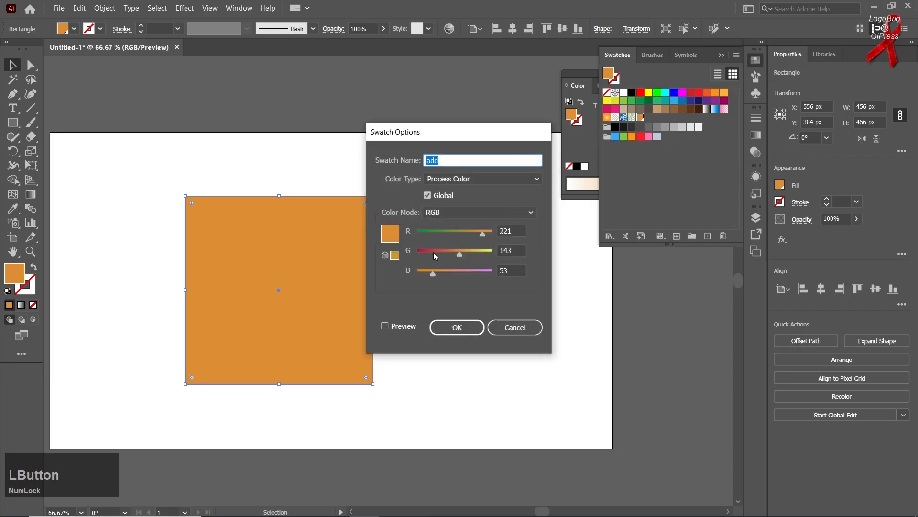
left_click(399, 327)
left_click_drag(453, 254, 472, 231)
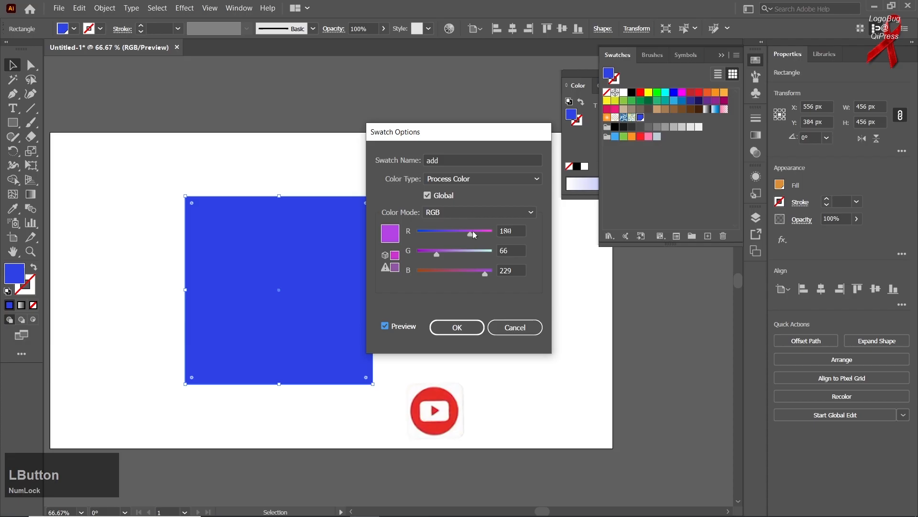
left_click(457, 327)
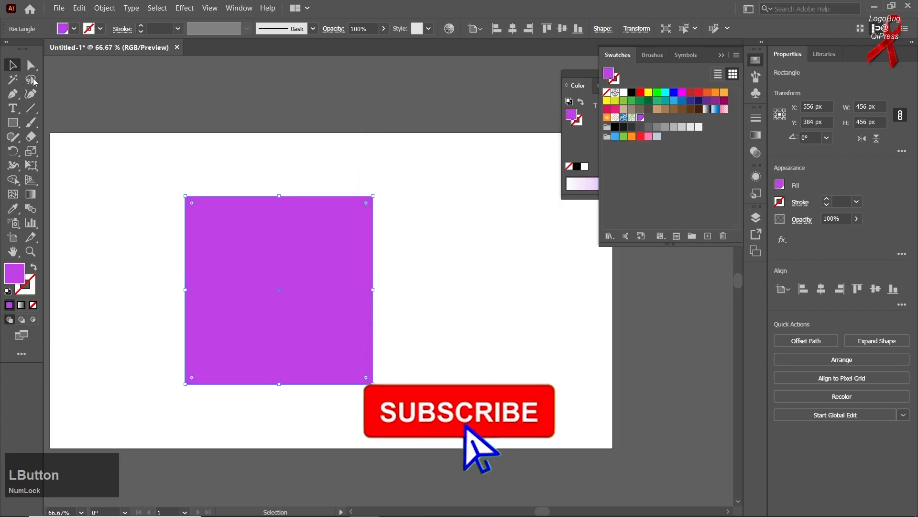